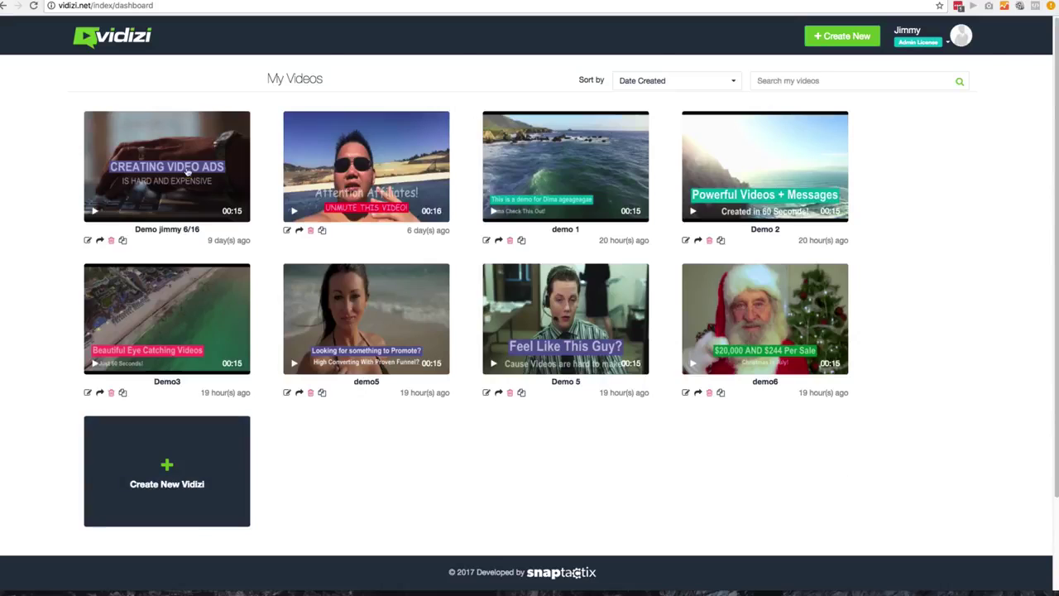
- Start a new Vidizi project and choose footage from the stock library
scroll(187, 171, "down", 3)
scroll(502, 269, "up", 3)
scroll(583, 239, "down", 3)
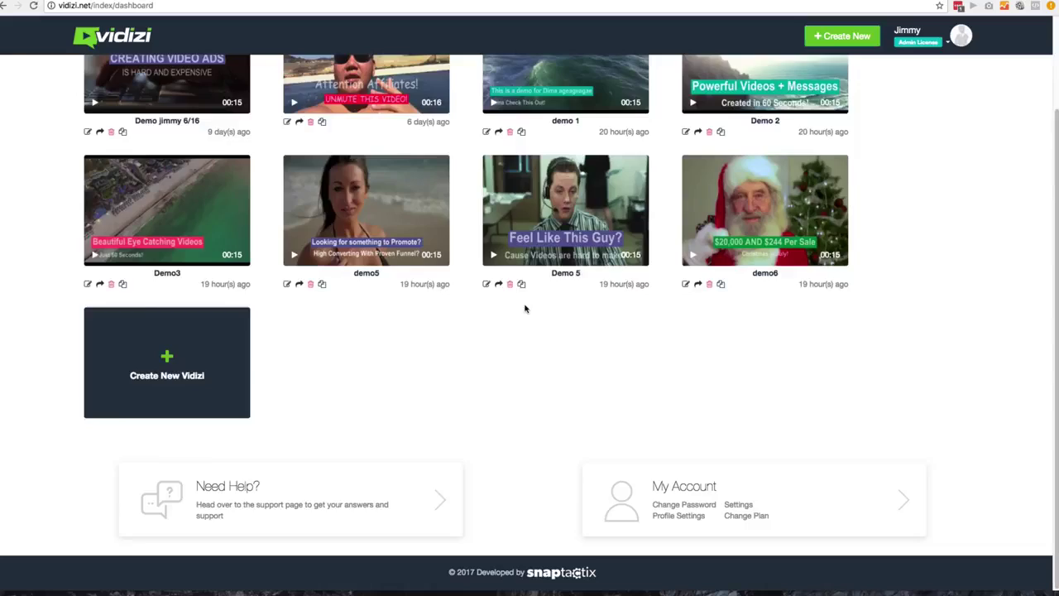
scroll(524, 306, "up", 3)
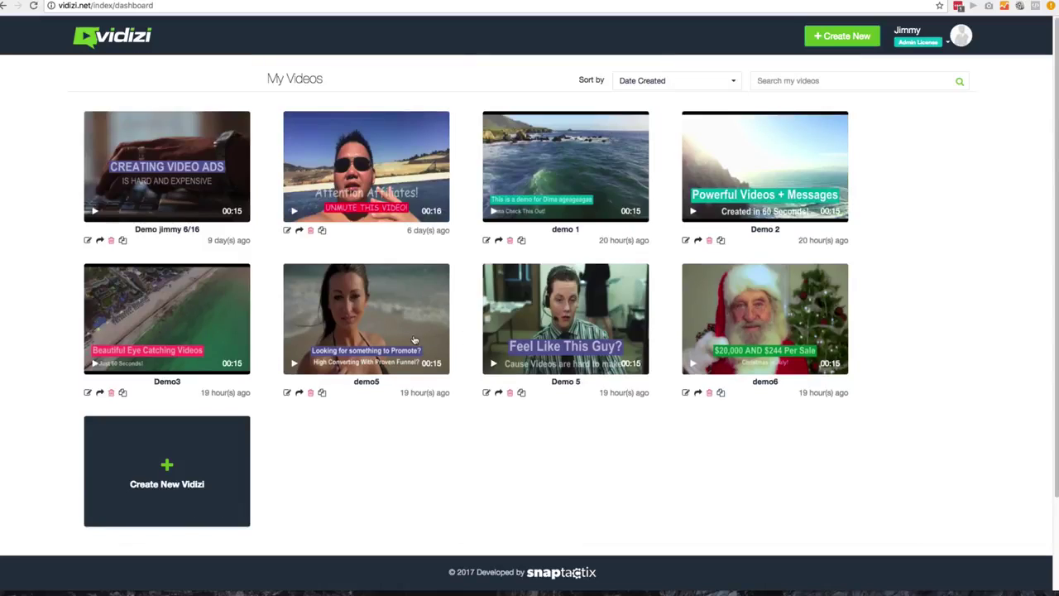
scroll(254, 427, "down", 2)
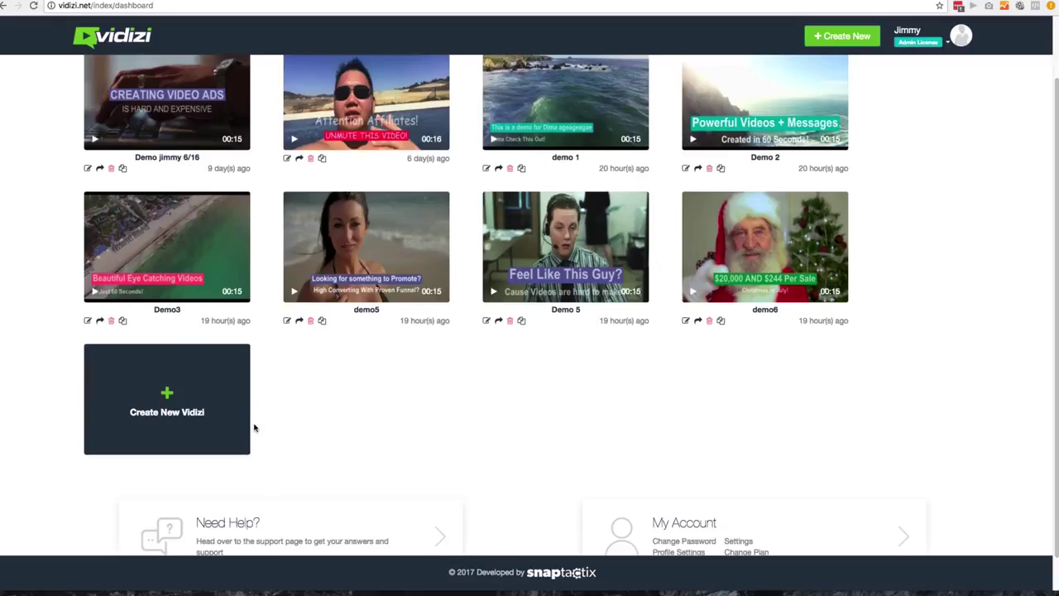
left_click(243, 421)
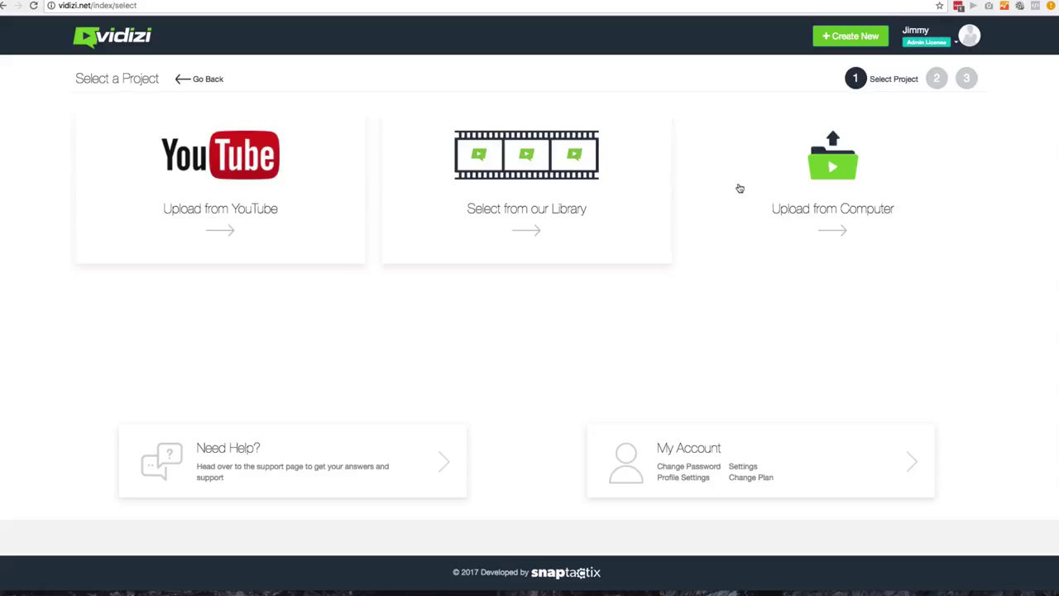
left_click(606, 173)
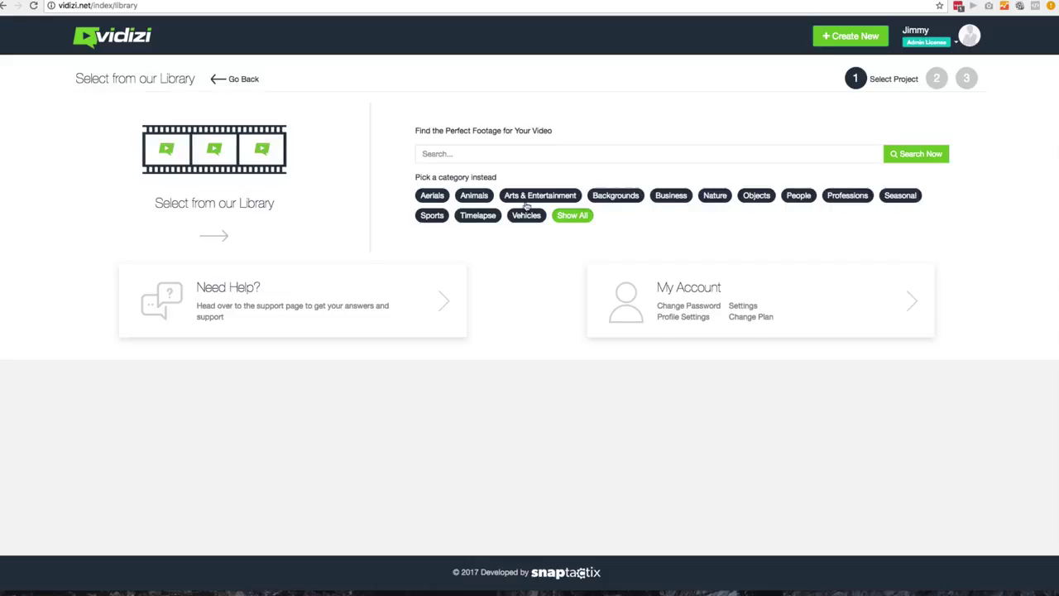
- Filter to Aerials, preview Helicopter and Lake Aerial, then open Shore Aerial in the editor
left_click(432, 195)
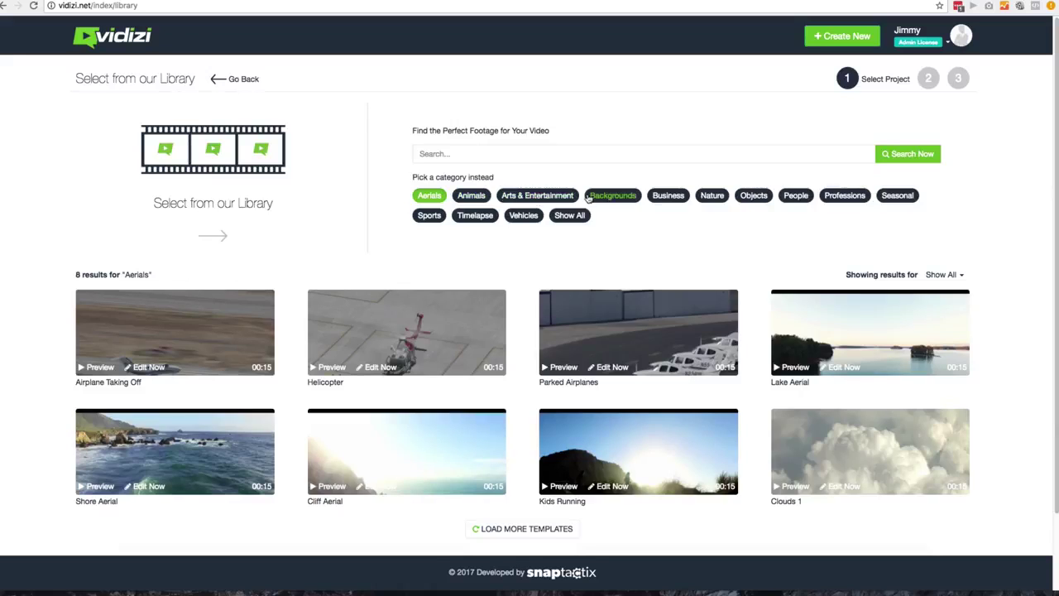
scroll(364, 231, "down", 2)
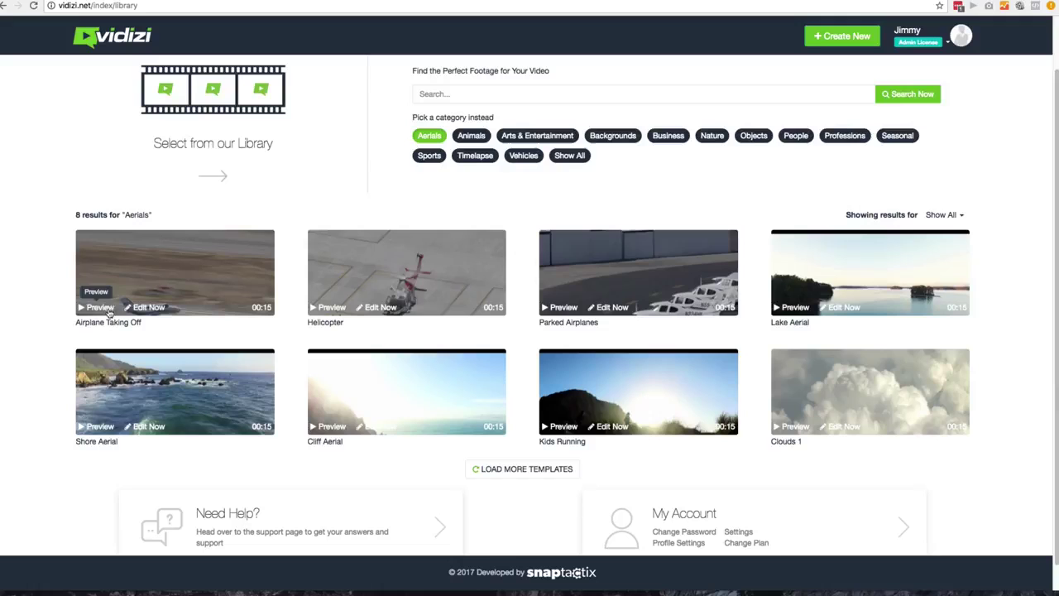
left_click(339, 309)
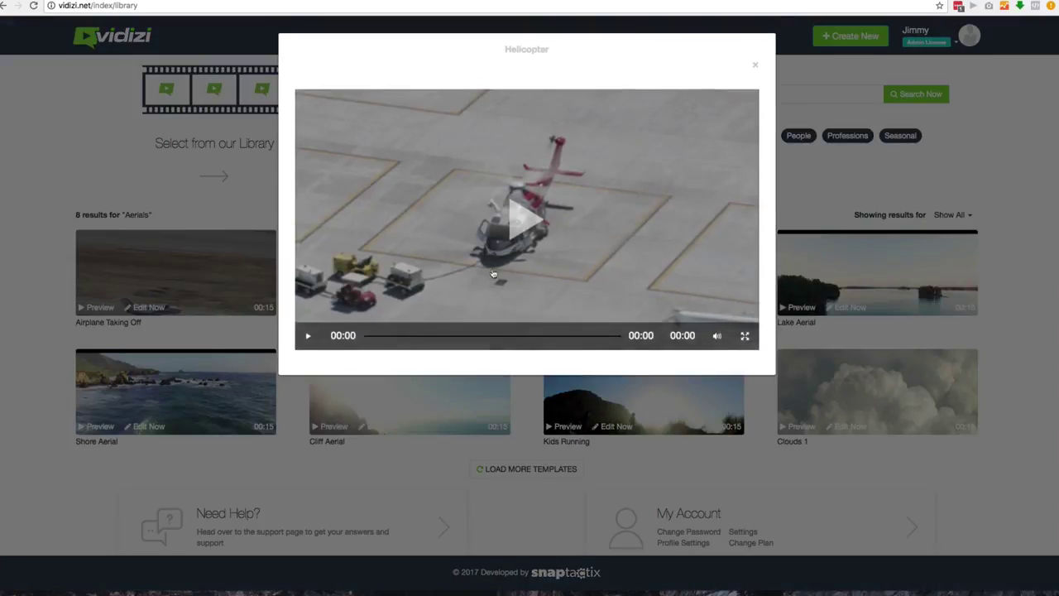
left_click(502, 244)
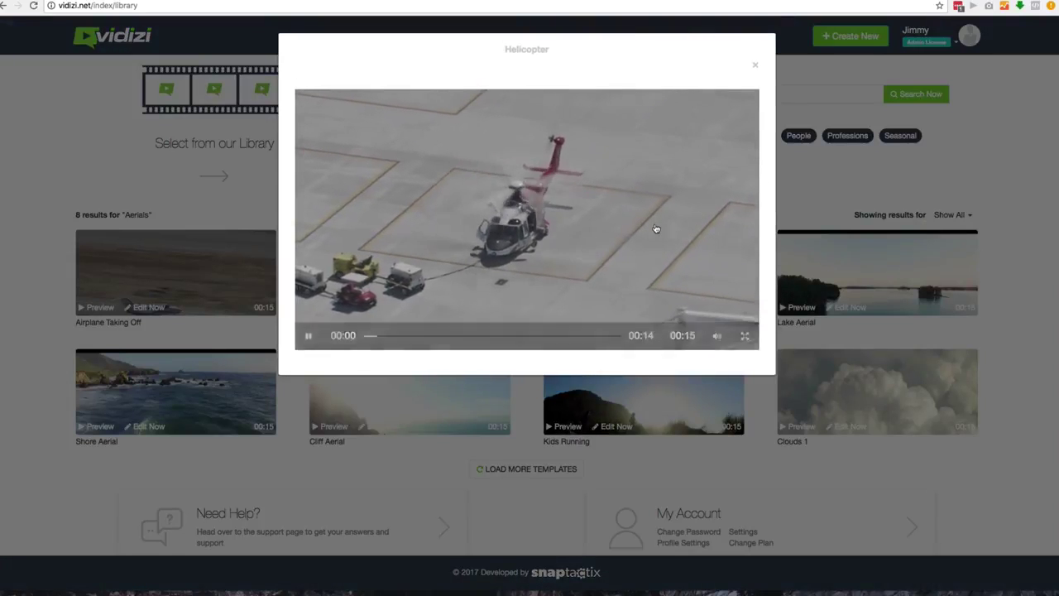
left_click(778, 331)
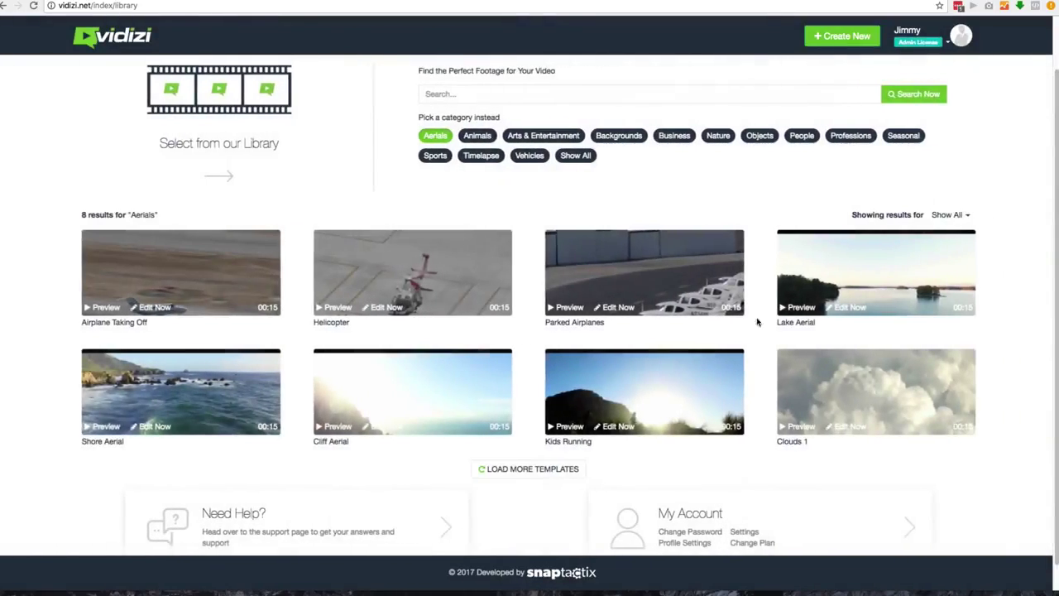
left_click(799, 307)
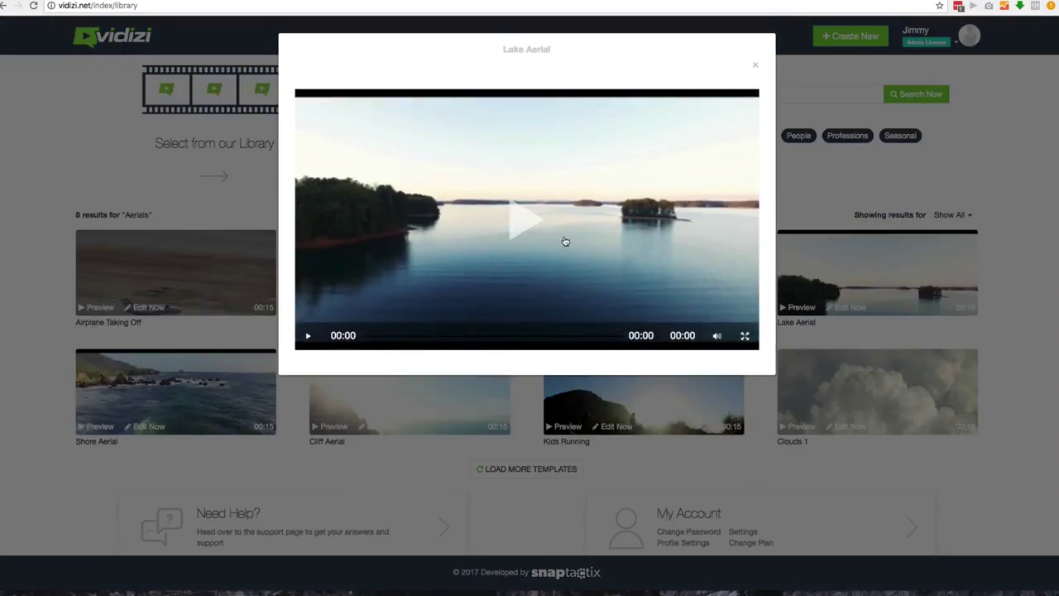
left_click(565, 241)
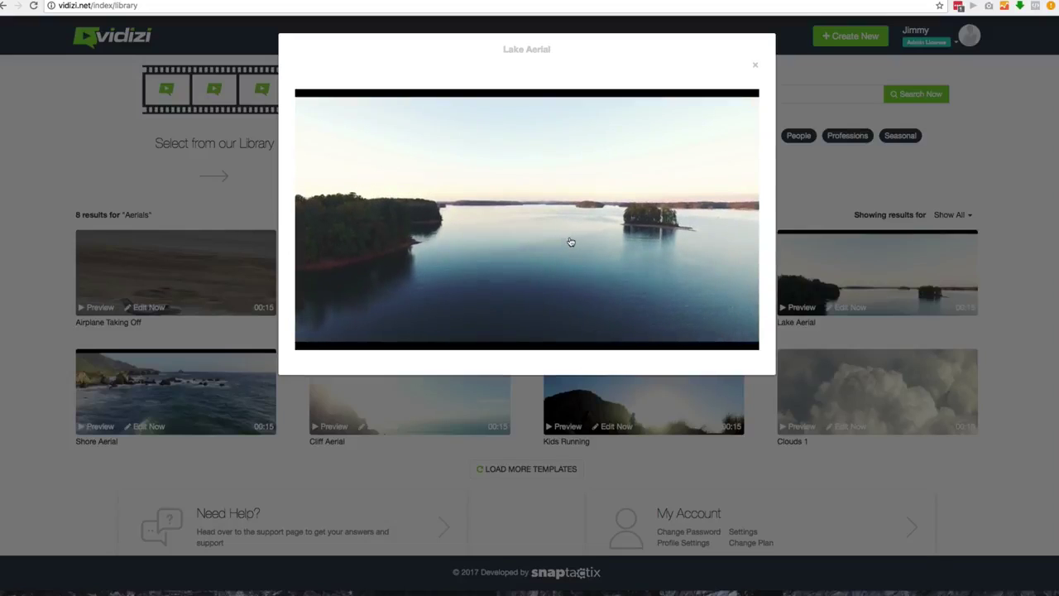
left_click(859, 199)
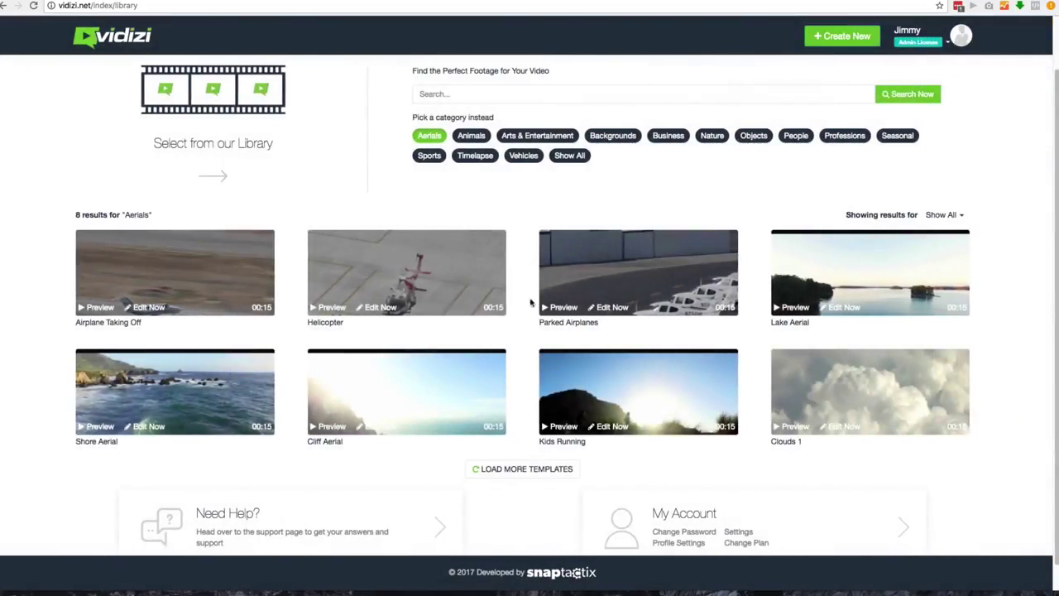
left_click(149, 426)
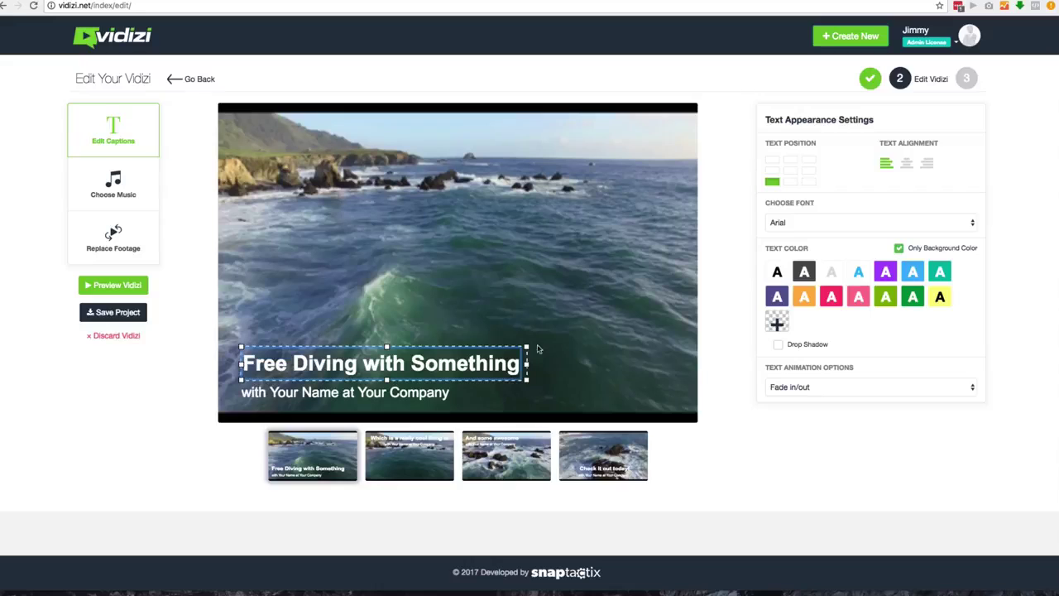
left_click(430, 454)
left_click(523, 455)
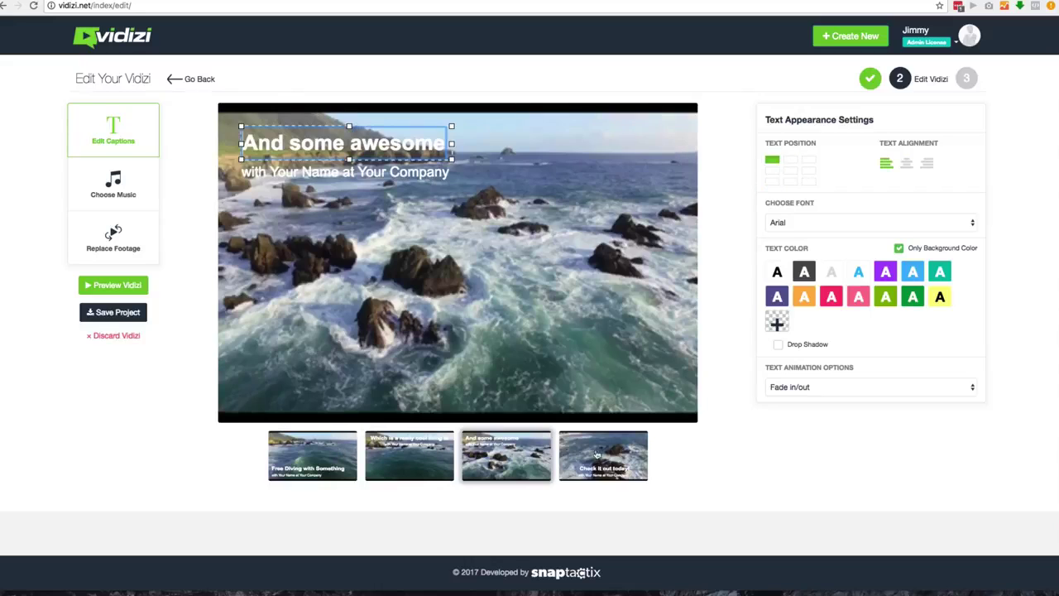
left_click(597, 454)
left_click(294, 462)
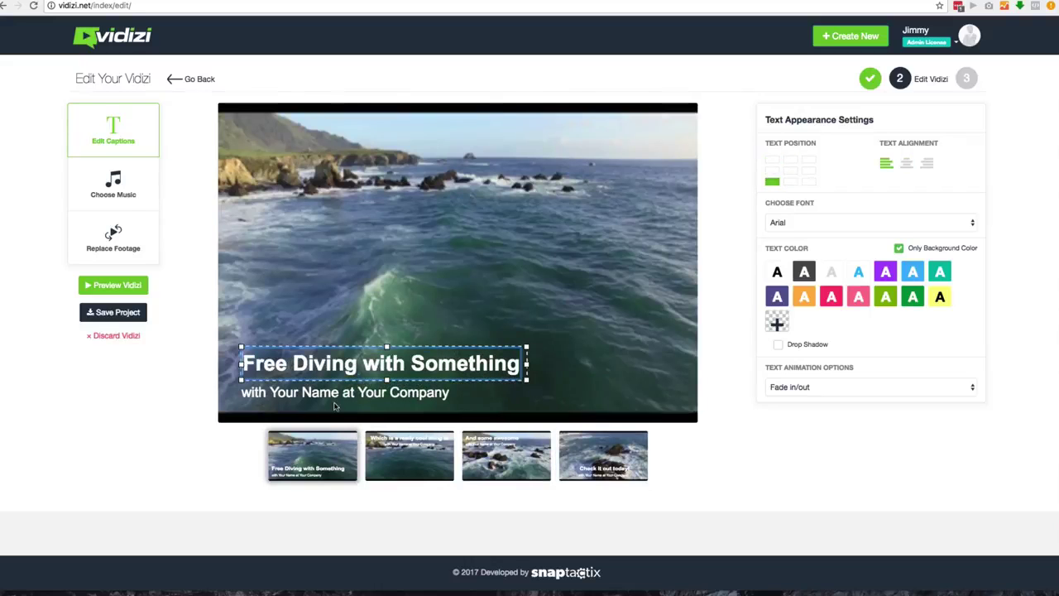
left_click(391, 443)
left_click(539, 449)
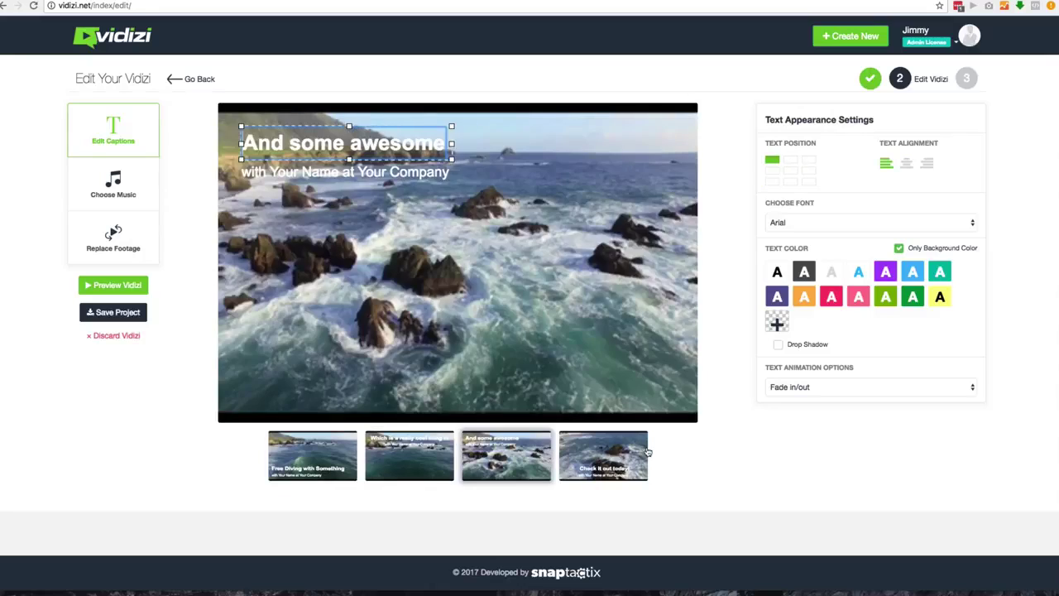
left_click(648, 452)
left_click(355, 453)
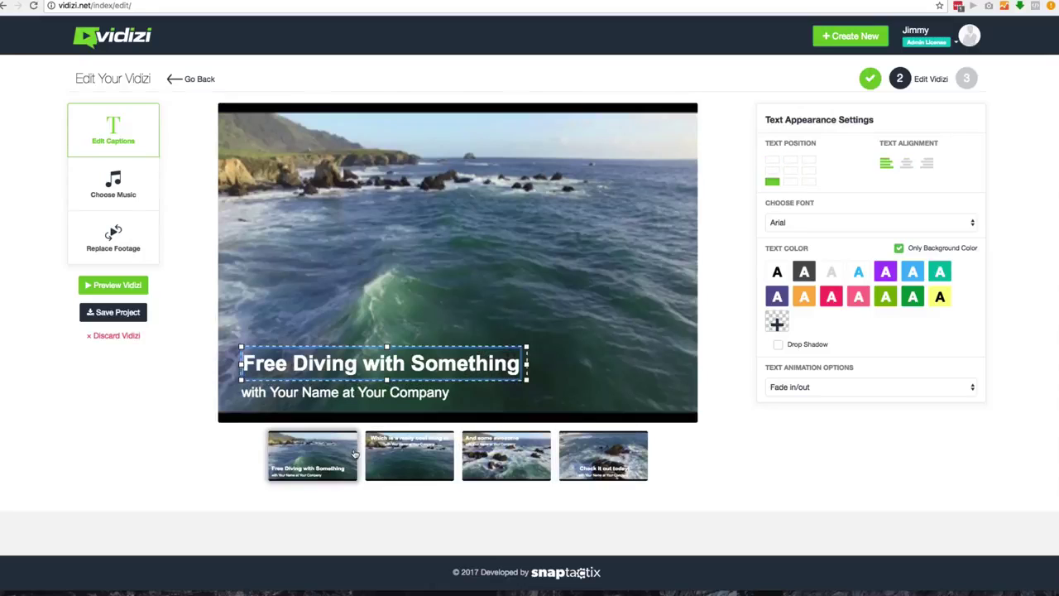
- Place the first caption in the centre of the frame, left-aligned, keeping the Arial font
left_click(771, 162)
left_click(790, 161)
left_click(793, 172)
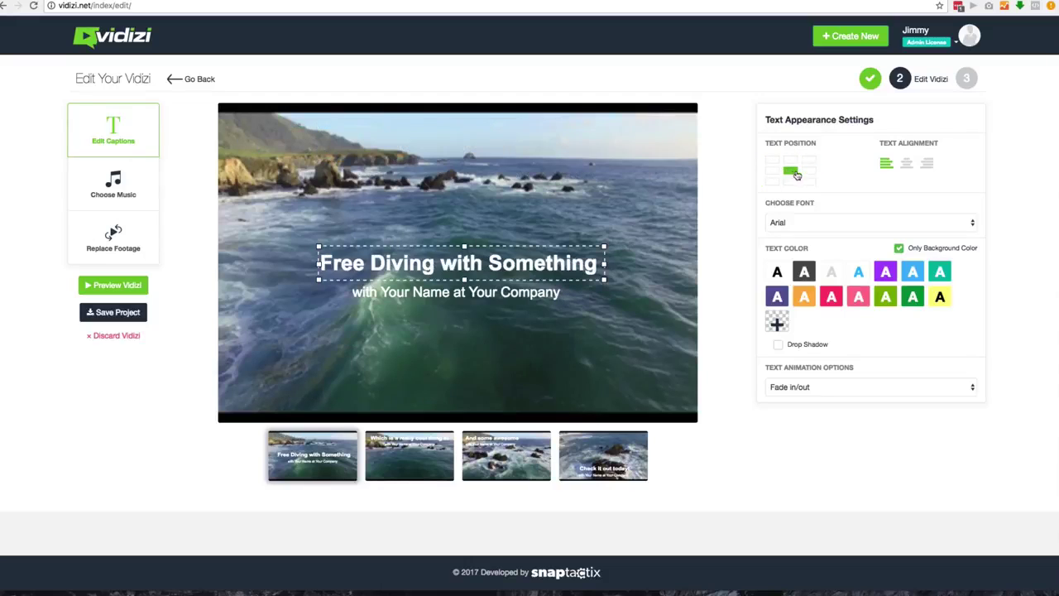
left_click(905, 165)
left_click(925, 165)
left_click(907, 164)
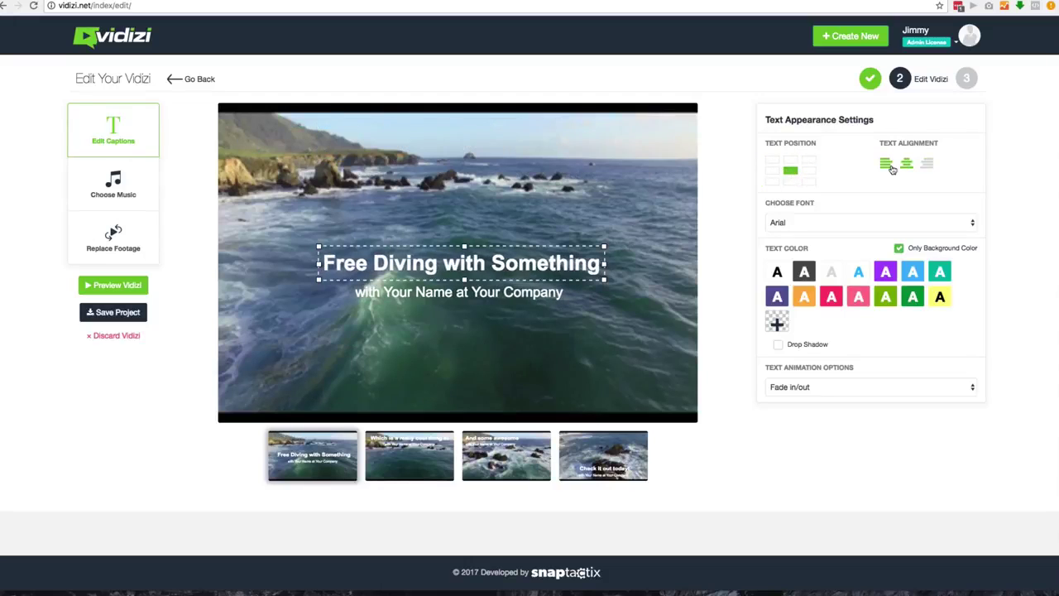
left_click(886, 165)
left_click(828, 226)
left_click(835, 224)
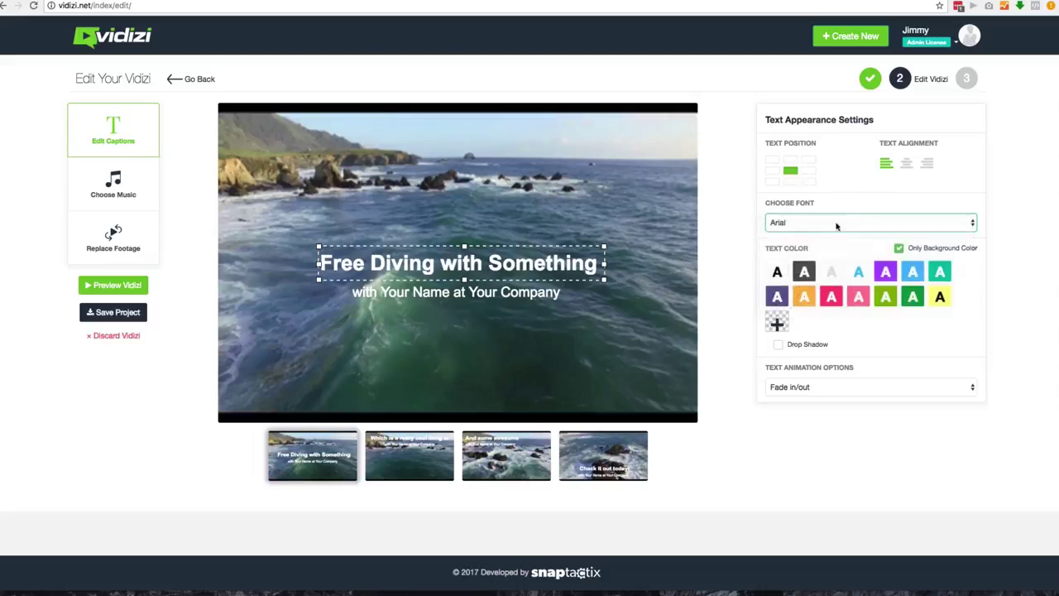
- Make the caption background transparent and keep the Fade in/out animation
left_click(882, 273)
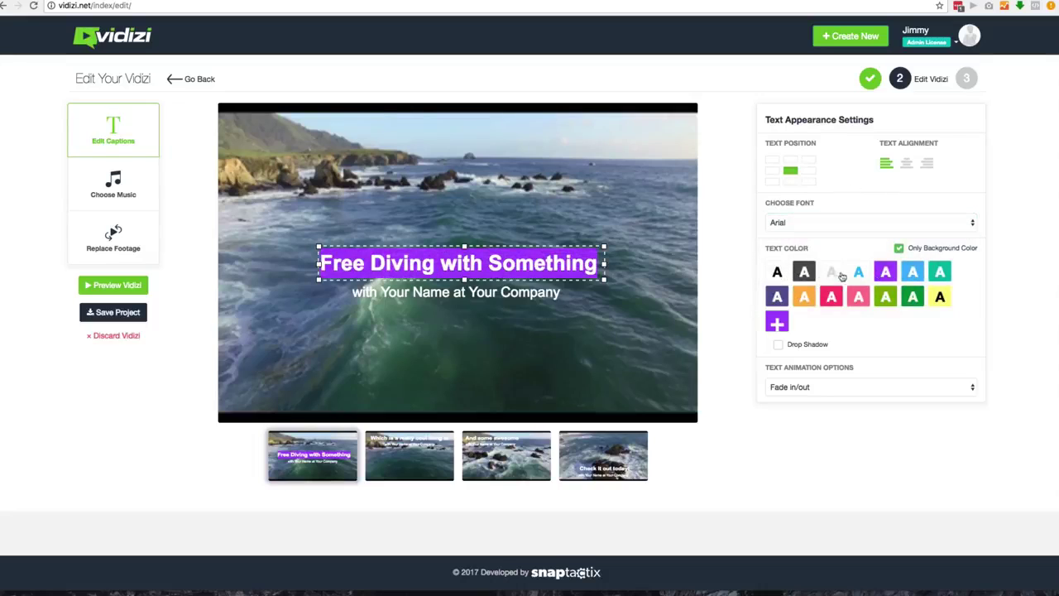
left_click(777, 274)
left_click(806, 275)
left_click(777, 323)
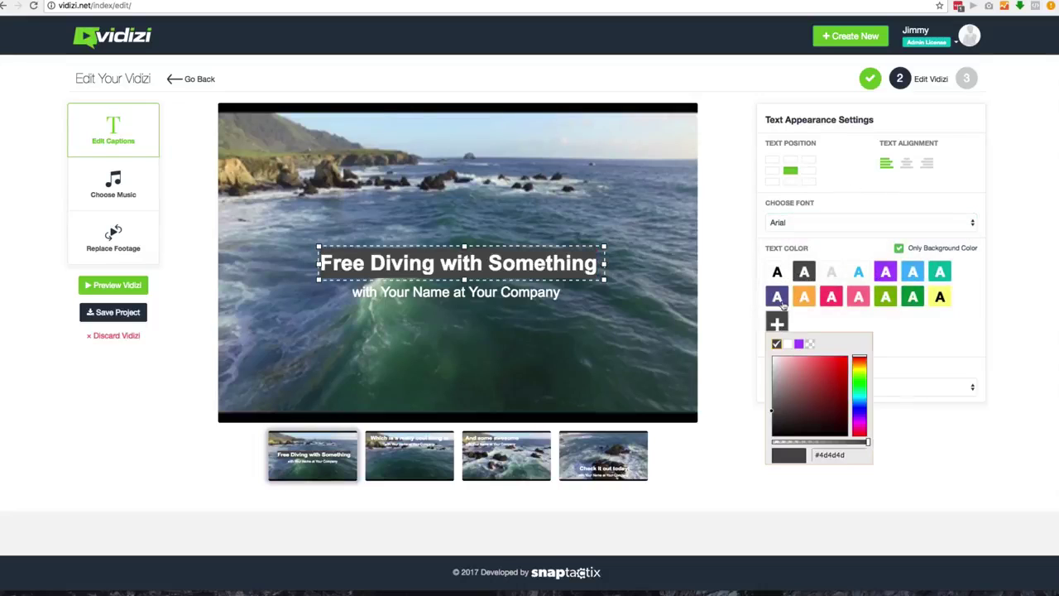
left_click(810, 342)
left_click(902, 329)
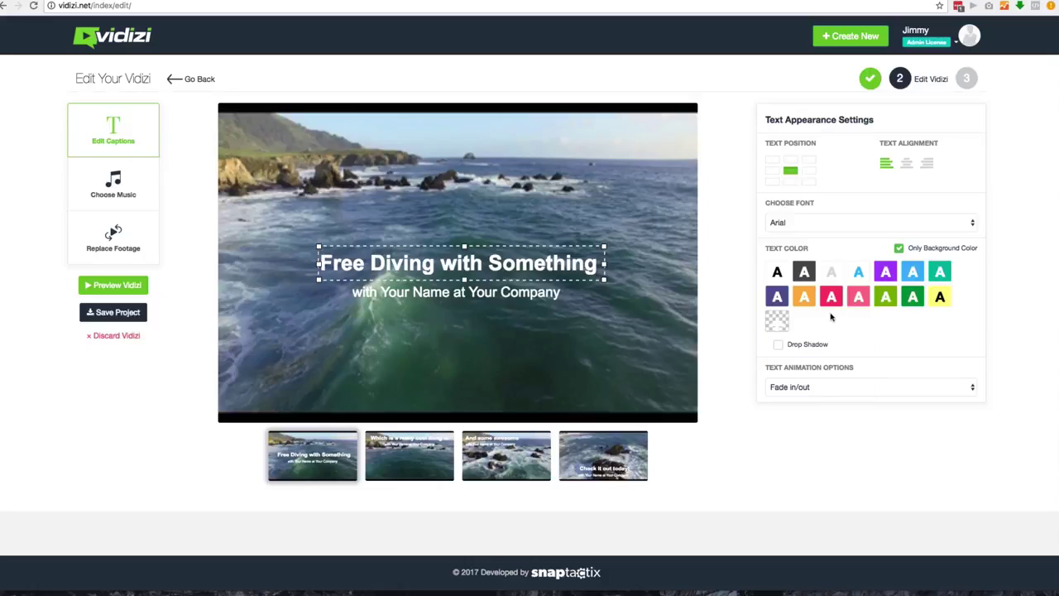
left_click(823, 387)
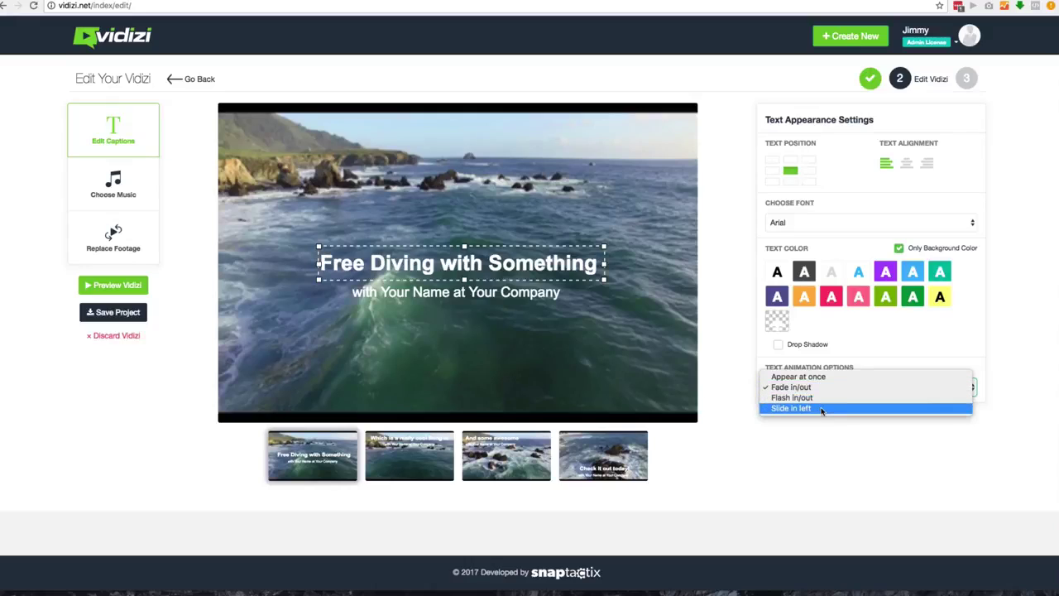
left_click(818, 437)
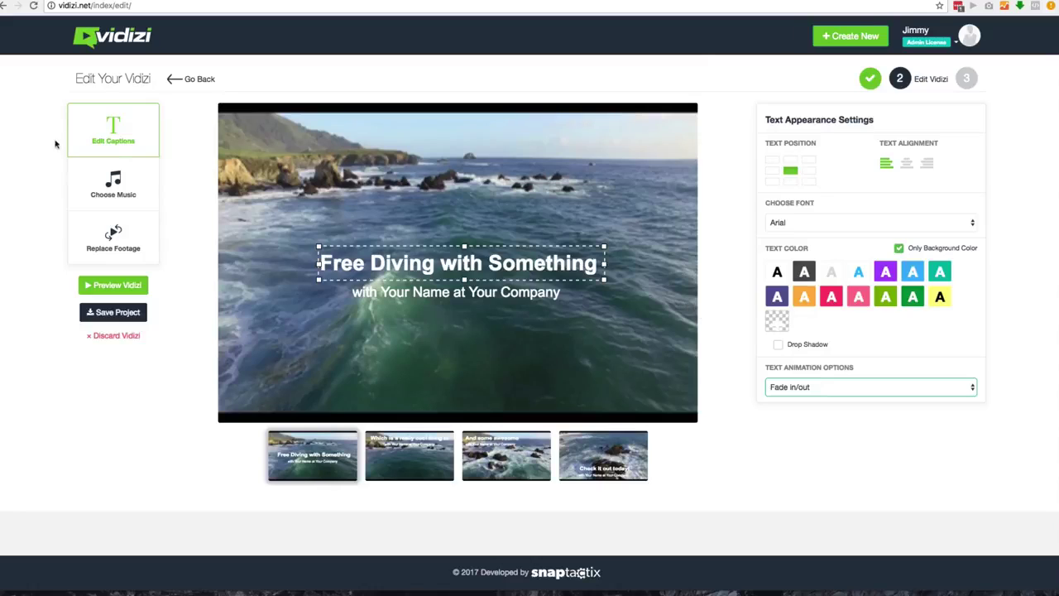
- Glance at the music library, then show the Replace Footage grid with Shore Aerial selected
left_click(126, 188)
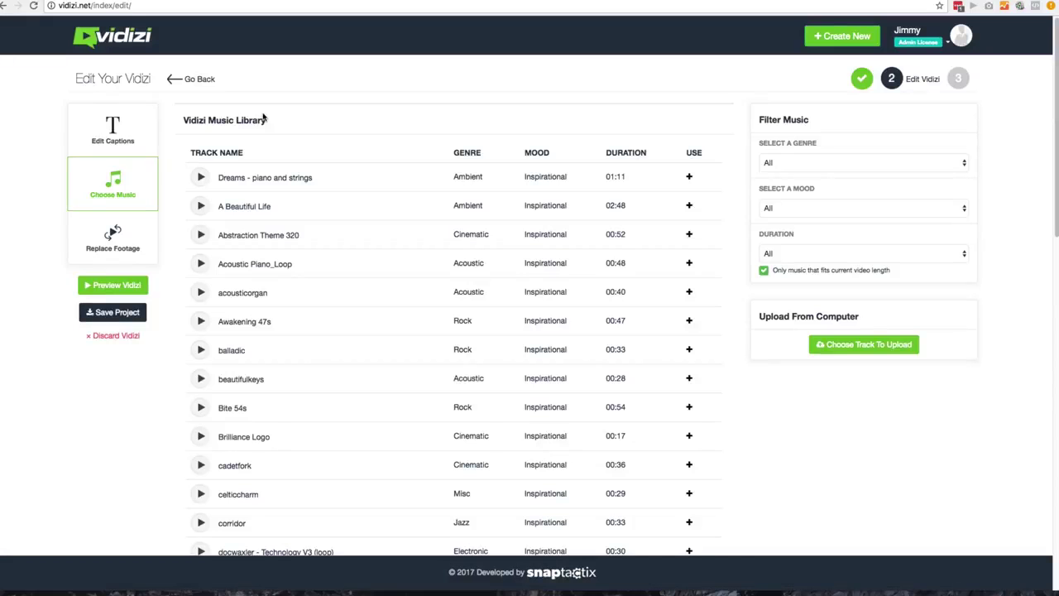
left_click(112, 237)
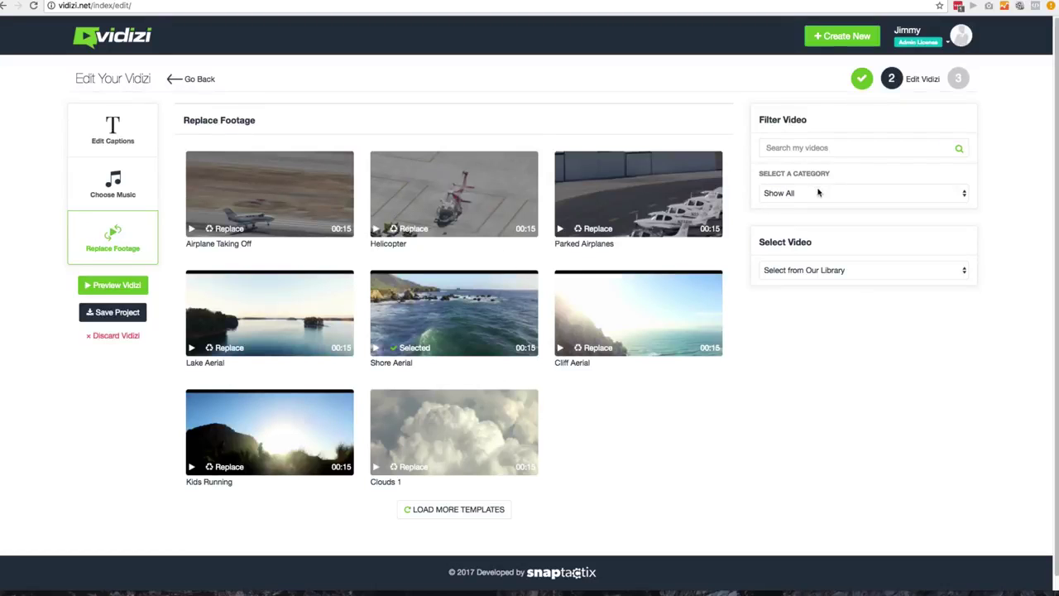
- Keep Show All and 'Select from Our Library' footage, then return to caption editing
left_click(774, 196)
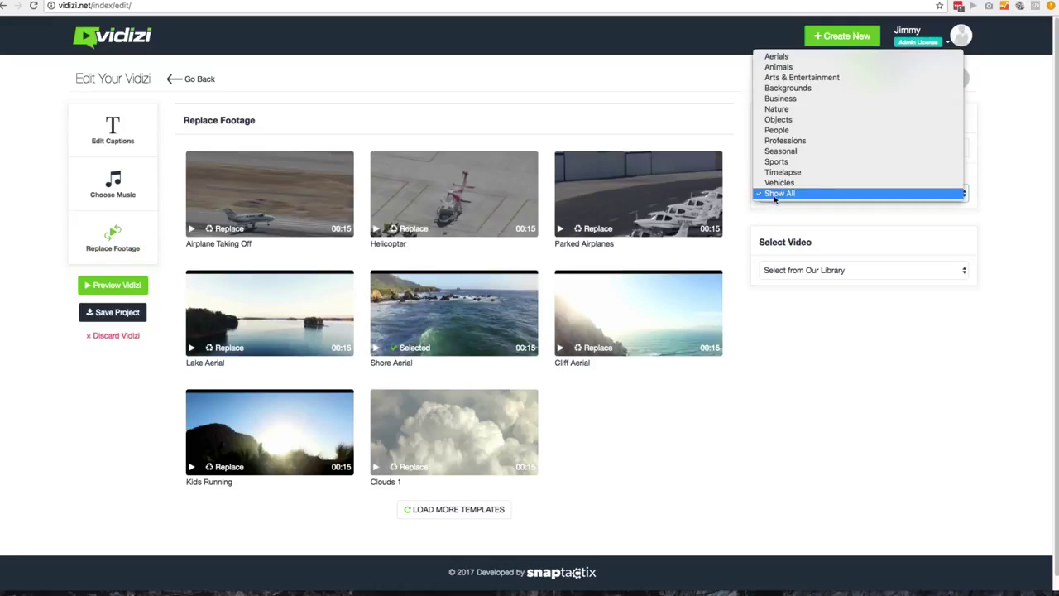
left_click(882, 352)
left_click(776, 270)
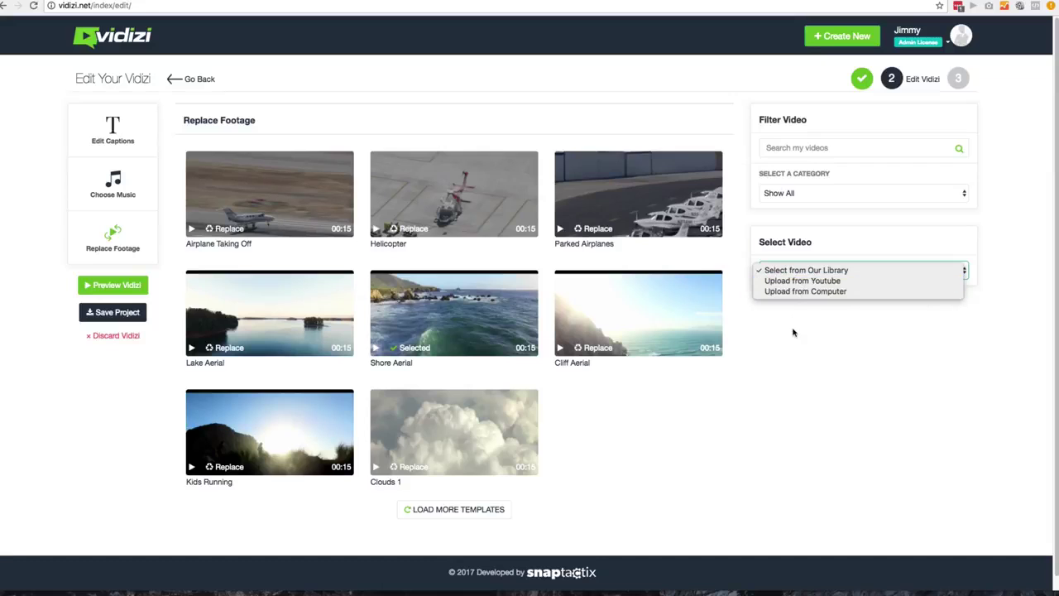
left_click(794, 335)
left_click(135, 141)
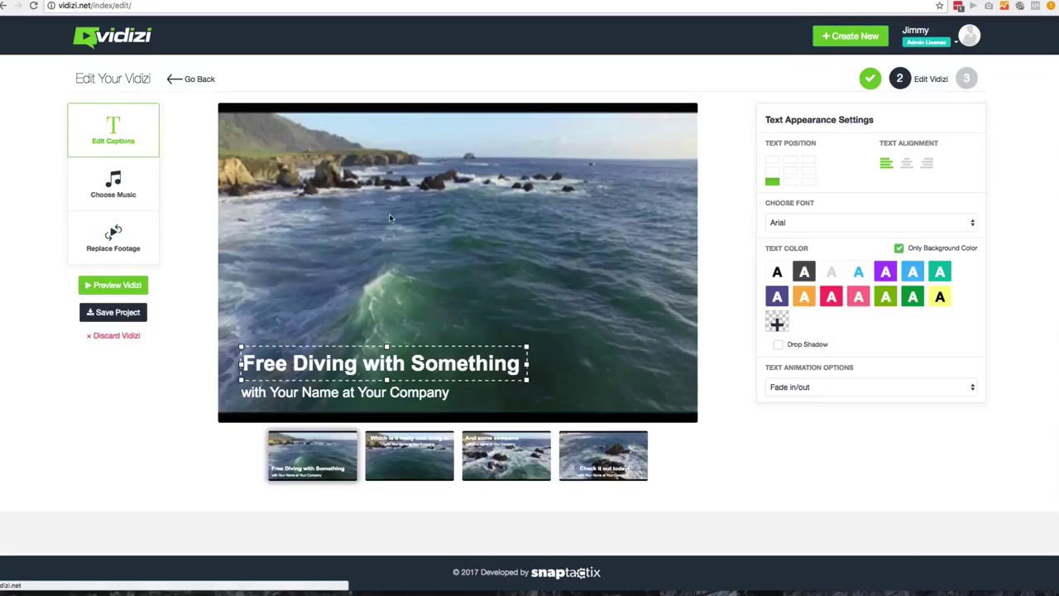
- Rewrite scene 1 captions as 'So this a demo of Vidizi!' and 'Powerful and Easy to use!'
triple_click(434, 362)
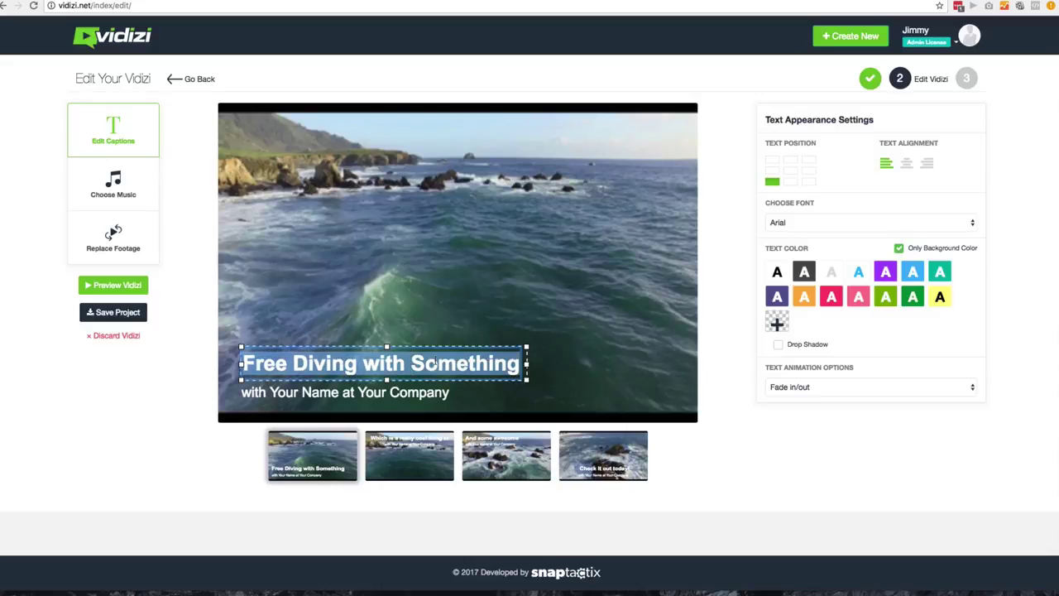
type("So ths a")
key("BackSpace")
key("BackSpace")
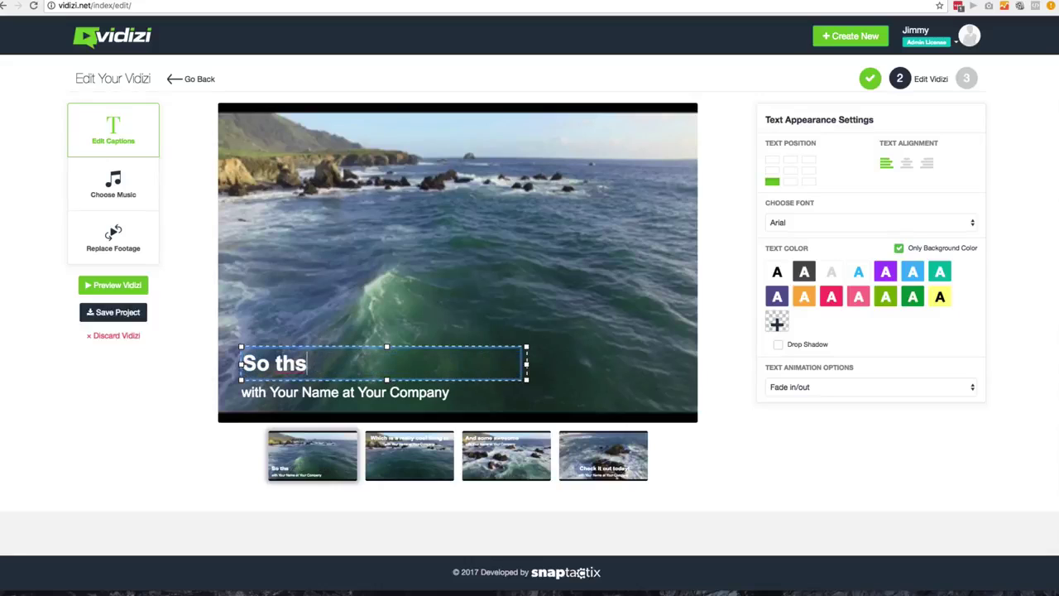
key("BackSpace")
type("is a demo of Vidizi")
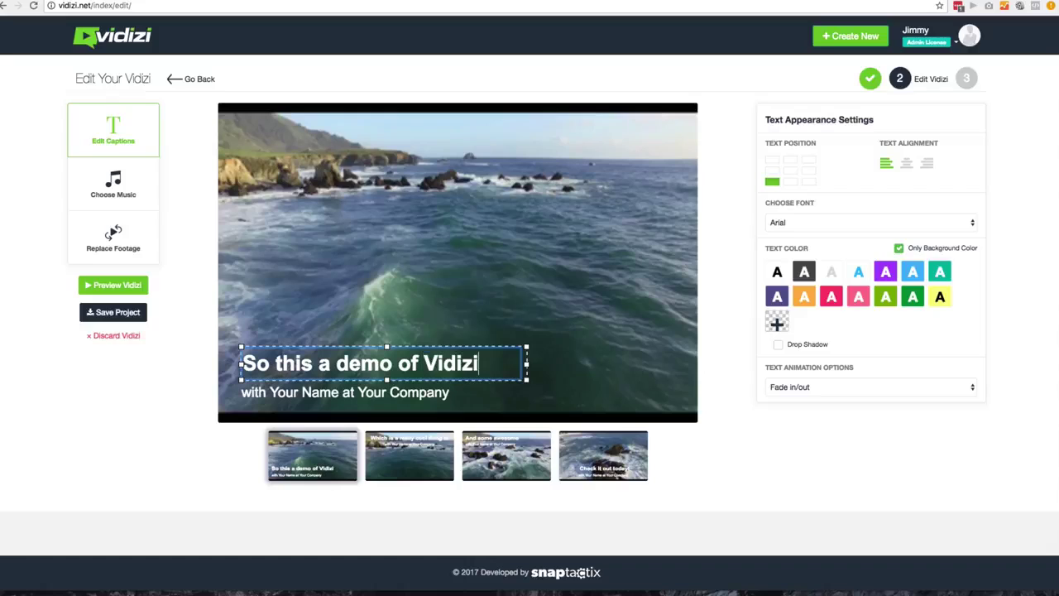
type("!")
left_click(422, 393)
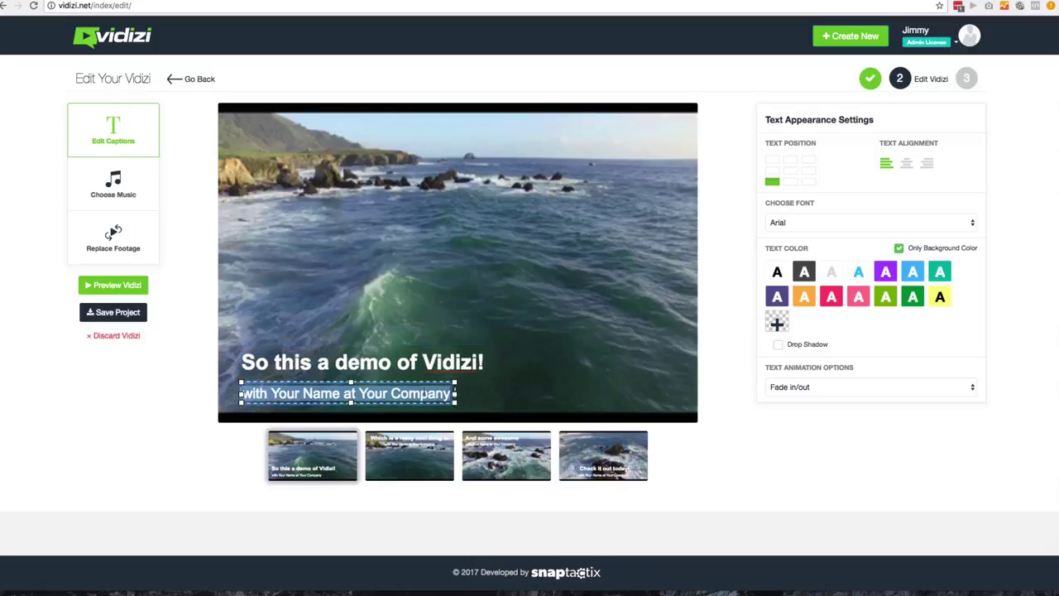
type("Powerful and E")
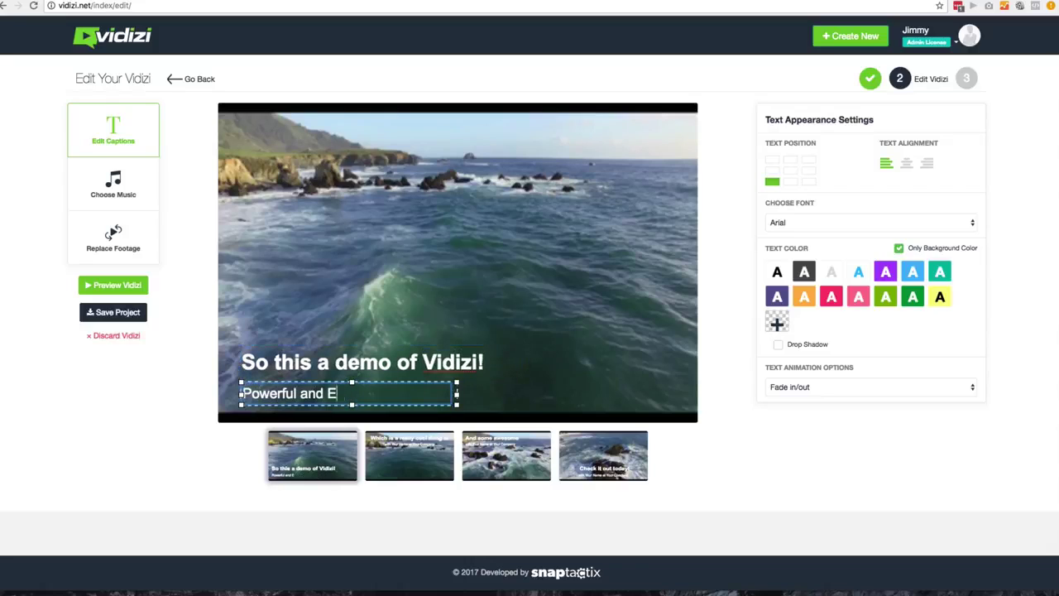
type("asy to use!")
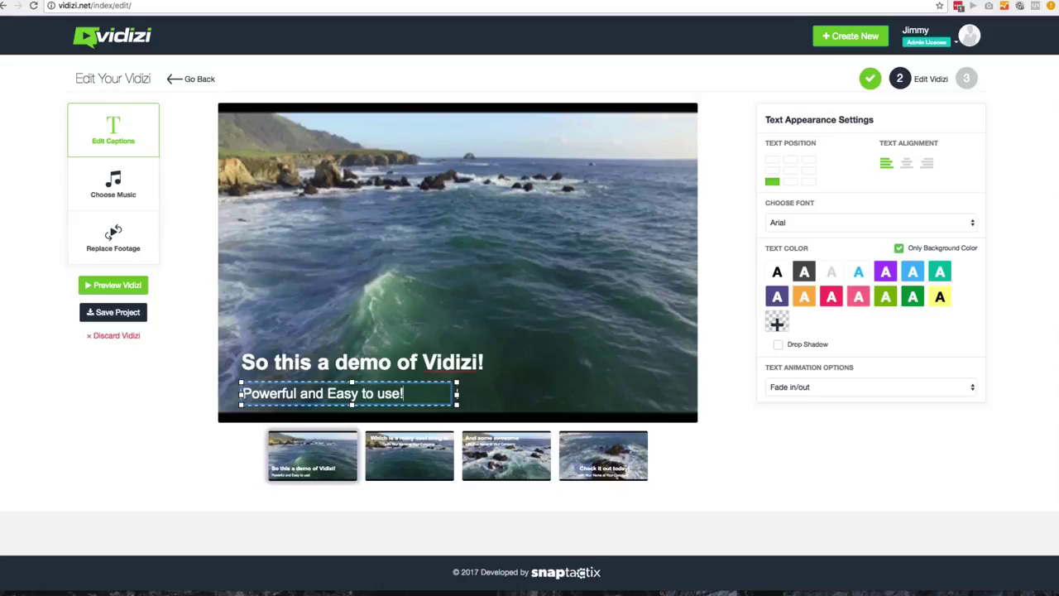
- Rewrite scene 2 captions as 'Create your Own Videos!' and 'In 60 Seconds or Less!'
left_click(409, 455)
left_click(460, 143)
type("Cr")
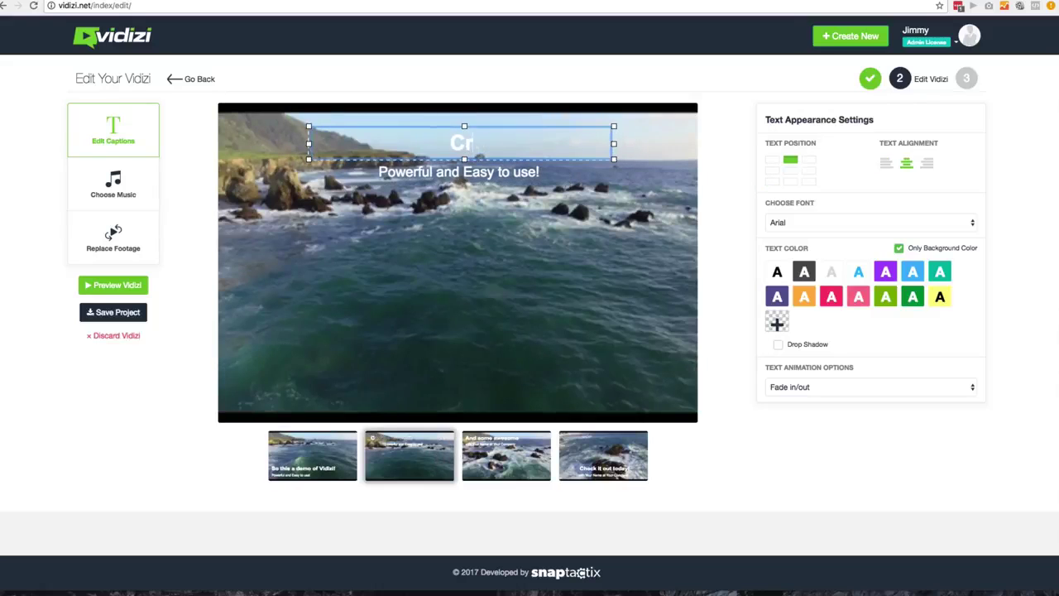
type("eate your Own Videos")
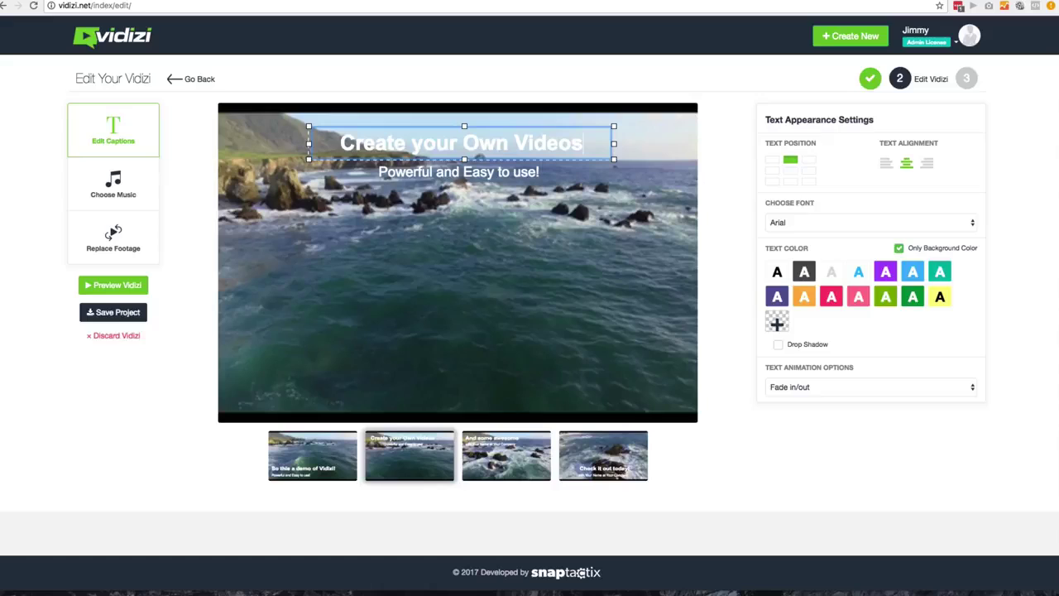
type("!")
left_click(414, 174)
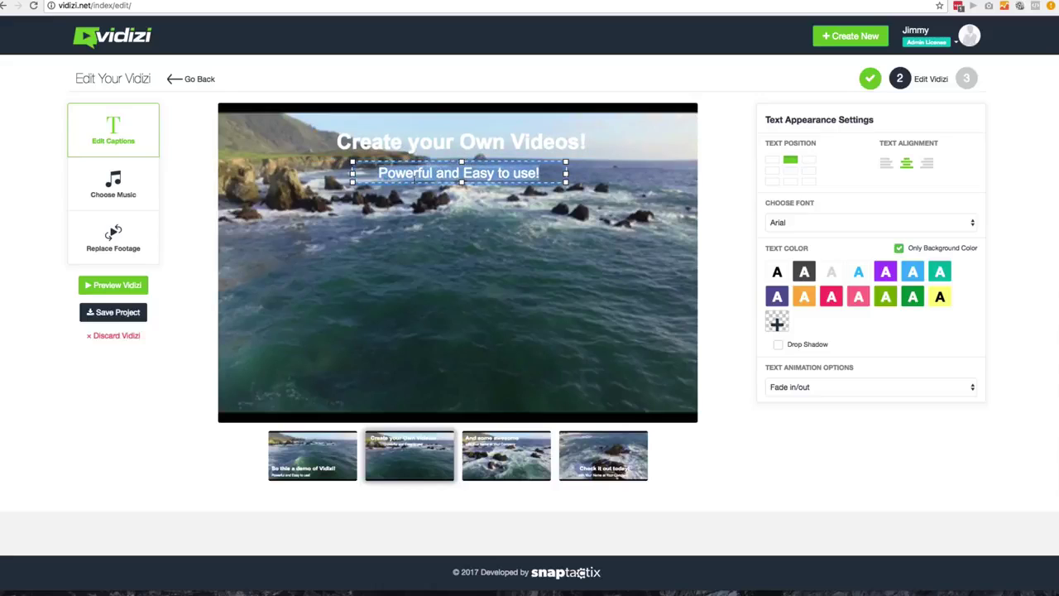
key("ctrl+a")
key("BackSpace")
type("In 60 Seconds ")
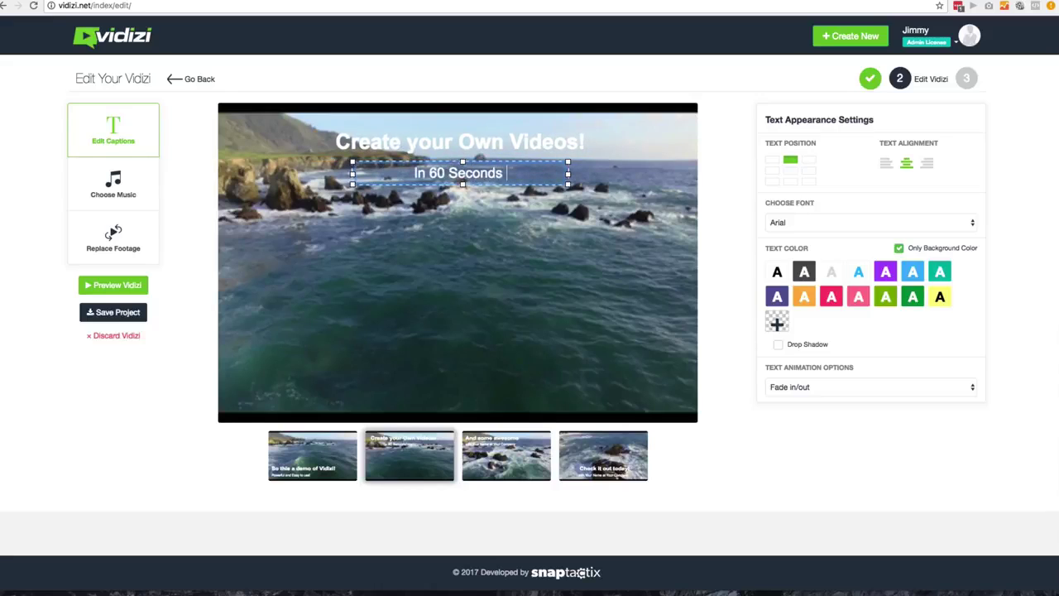
type("or Less!")
left_click(498, 443)
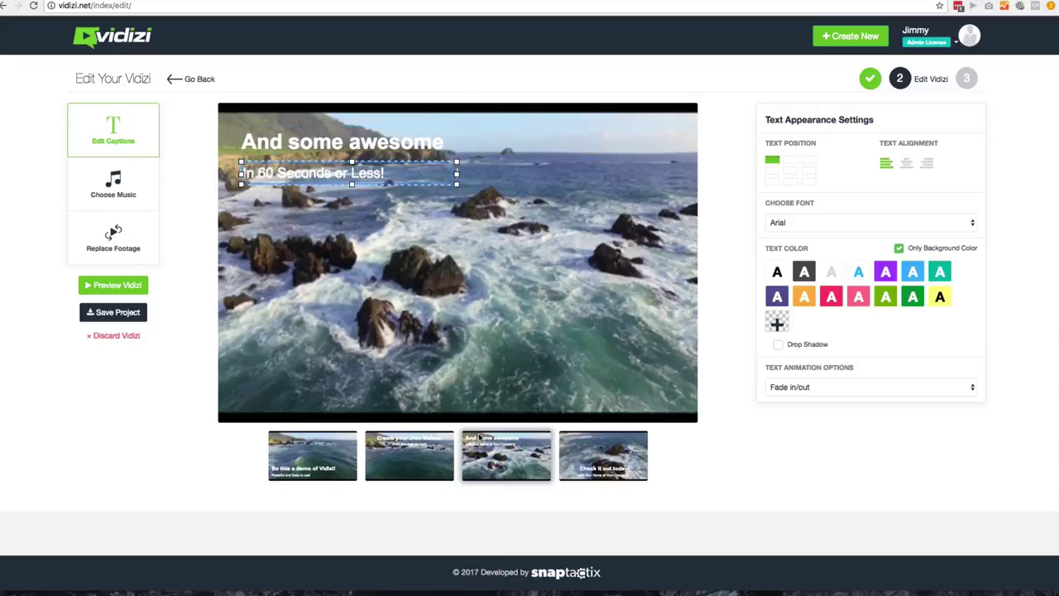
- Colour the scene 1 title pink, scene 2 subtitle orange, and scene 3 title light blue
left_click(297, 456)
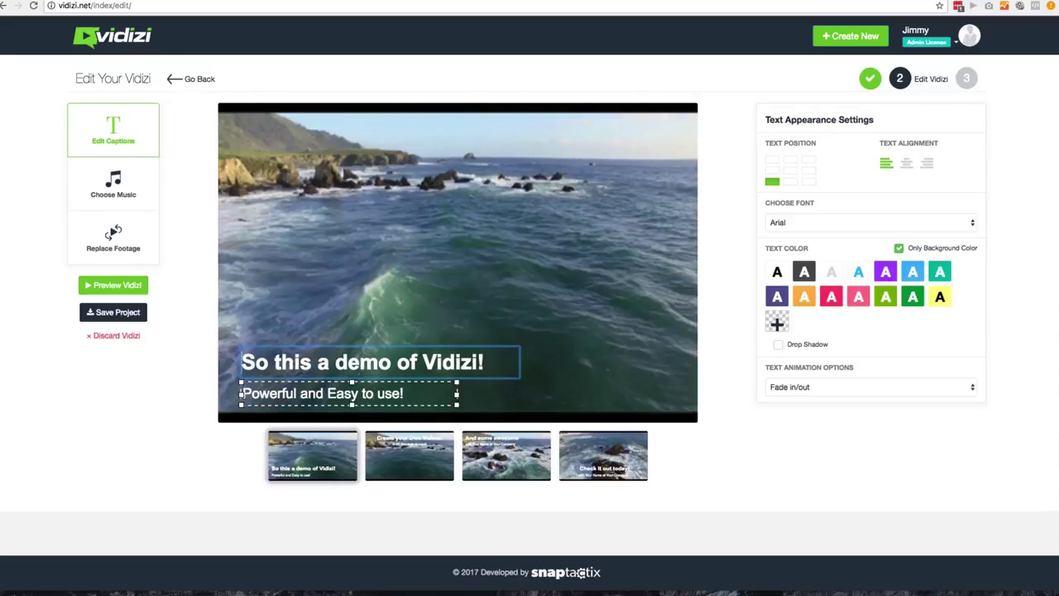
left_click(385, 365)
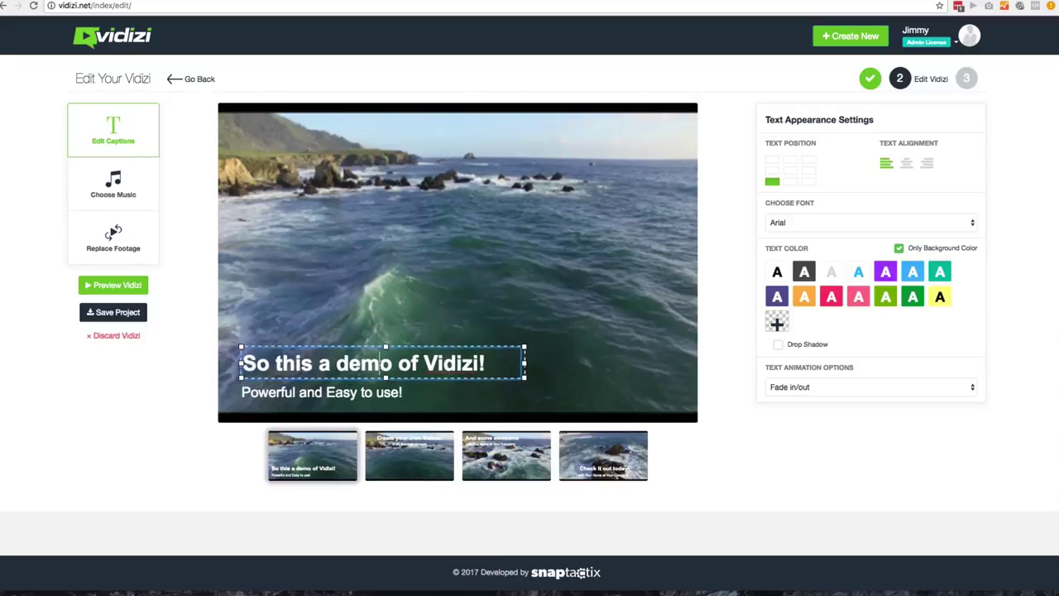
left_click(830, 298)
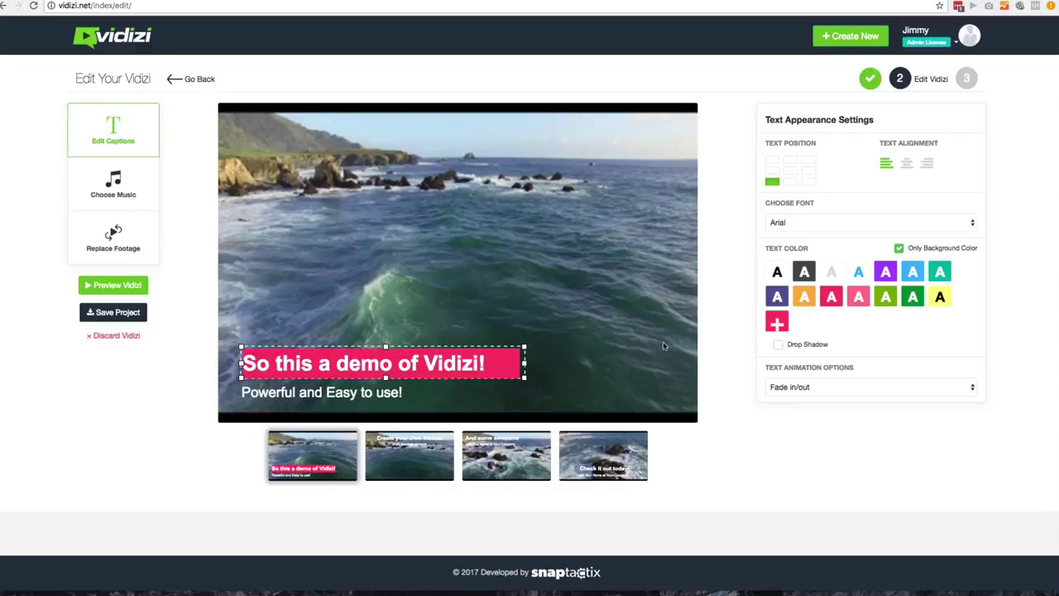
left_click(406, 450)
left_click(456, 172)
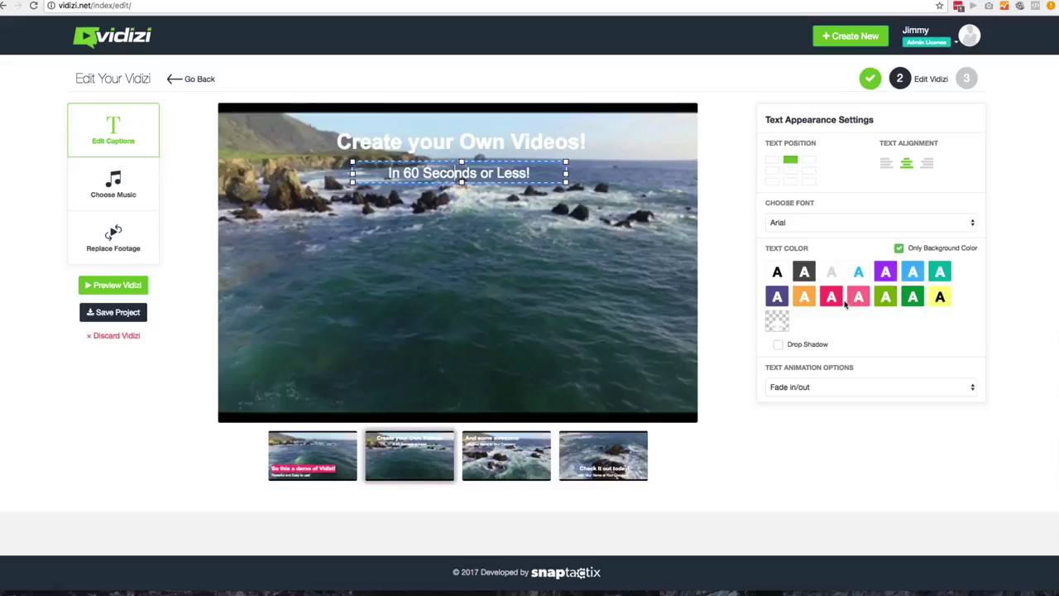
left_click(804, 296)
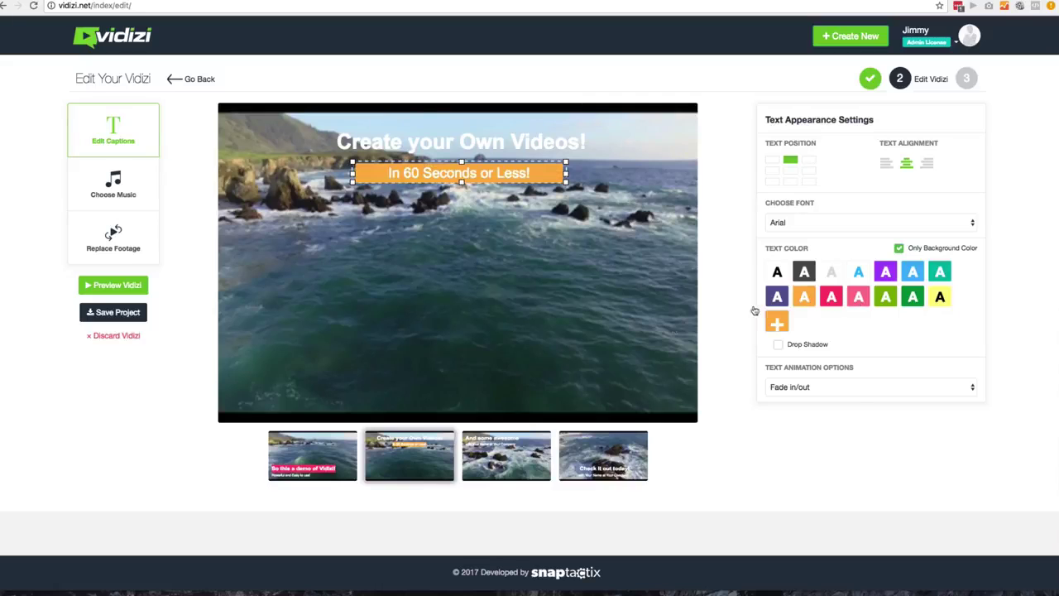
left_click(547, 447)
left_click(385, 144)
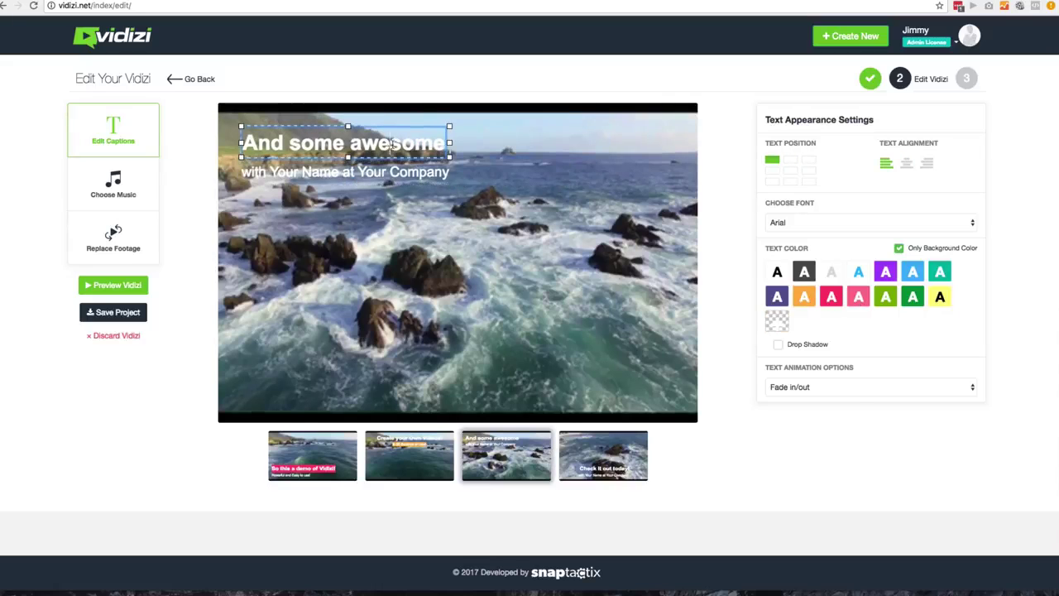
left_click(910, 274)
- Change the scene 4 subtitle to 'Get Your Copy of Vidizi!' on an indigo background
left_click(646, 458)
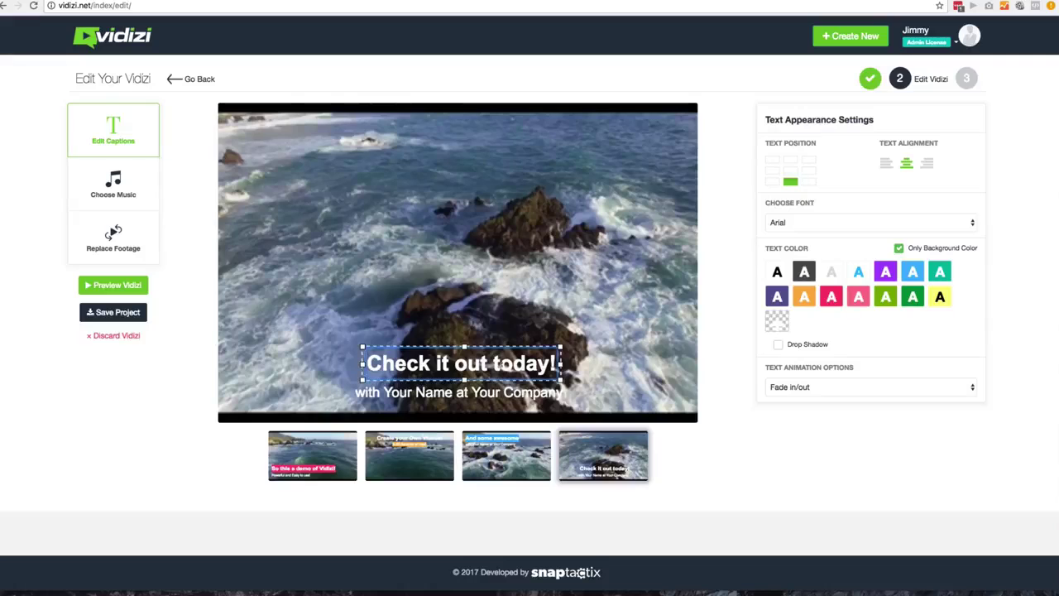
left_click(493, 391)
key("ctrl+a")
type("Get")
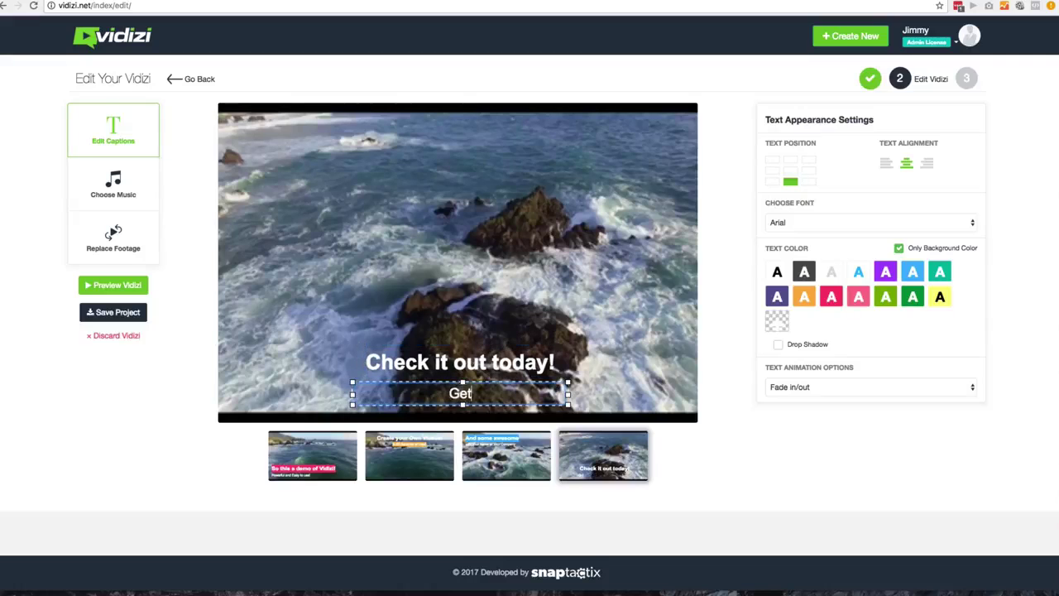
type(" Your Copy of Vidizi!")
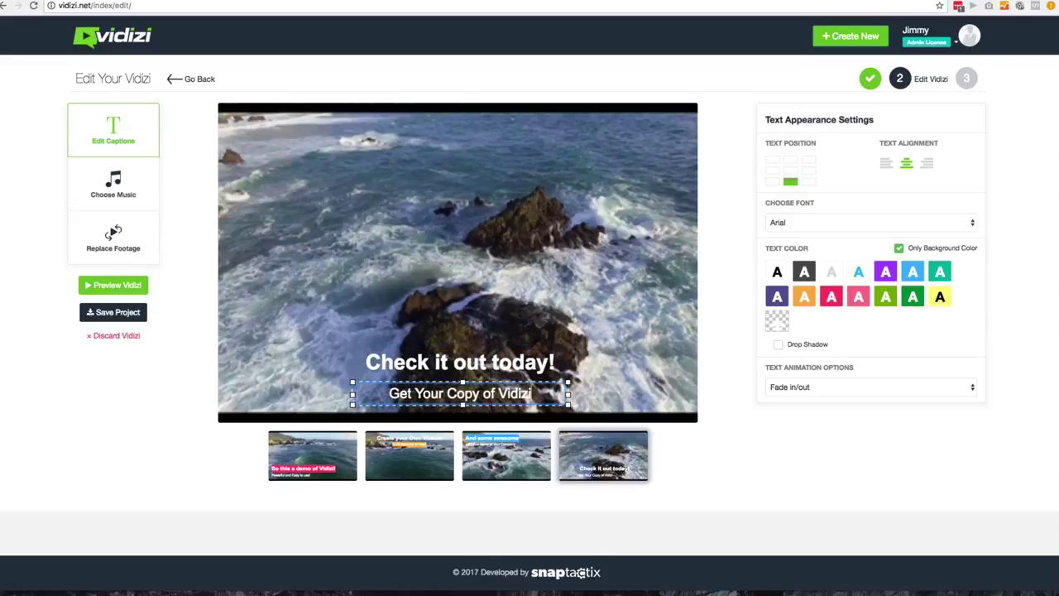
left_click(781, 300)
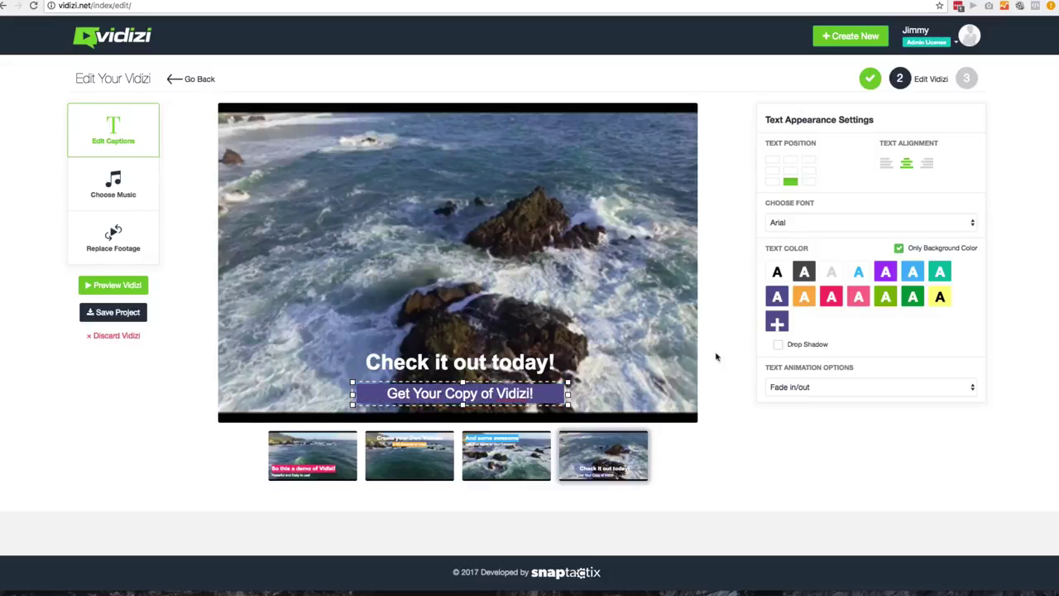
- Save the project as 'demo 6' and let the video render
left_click(112, 312)
left_click(507, 110)
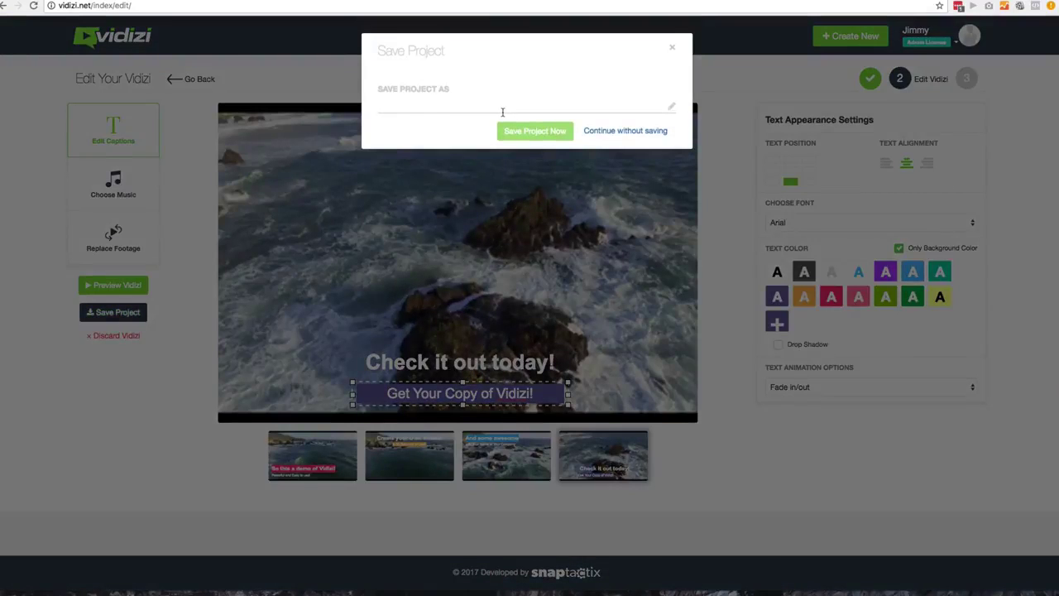
type("demo 6")
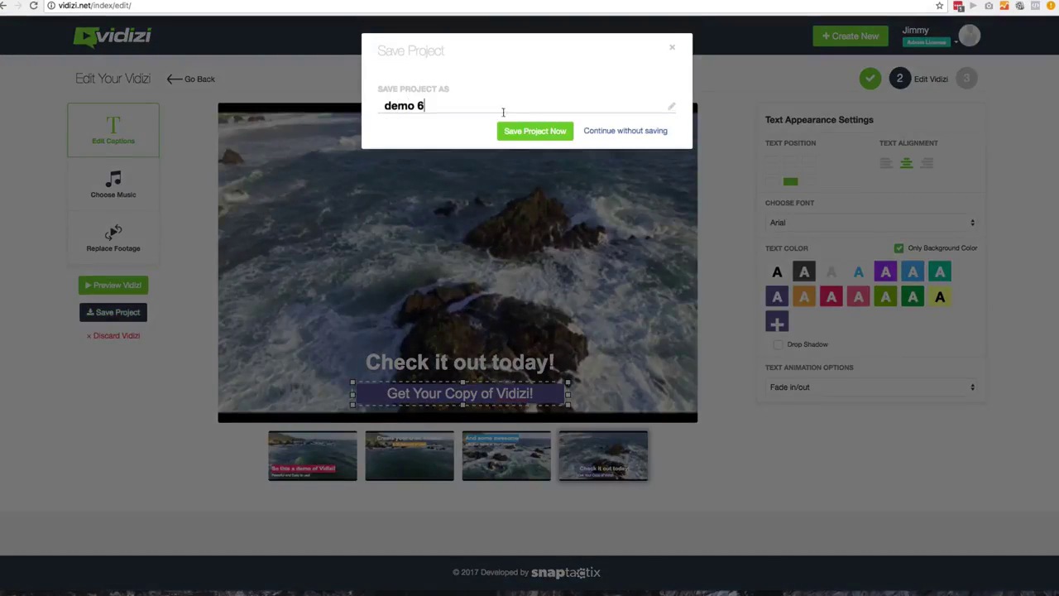
left_click(548, 130)
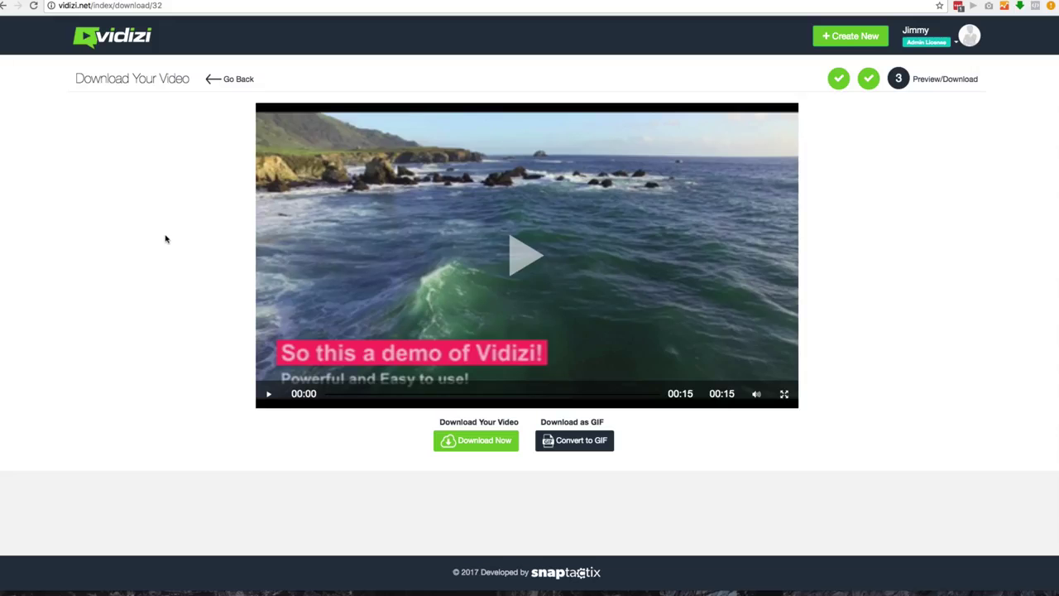
- Play and pause the rendered video preview, then download it as an MP4
left_click(488, 256)
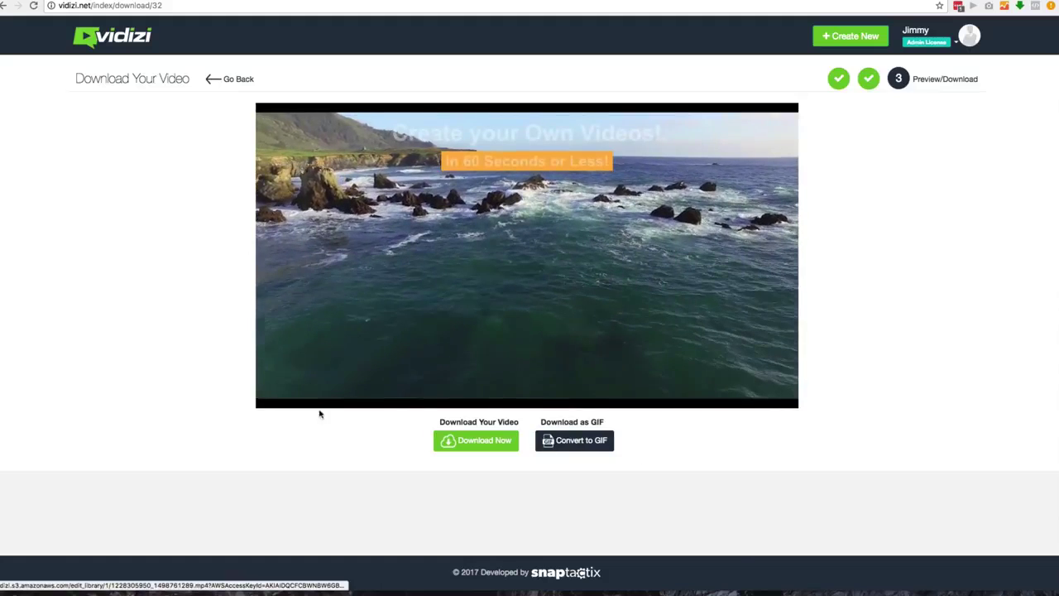
left_click(269, 394)
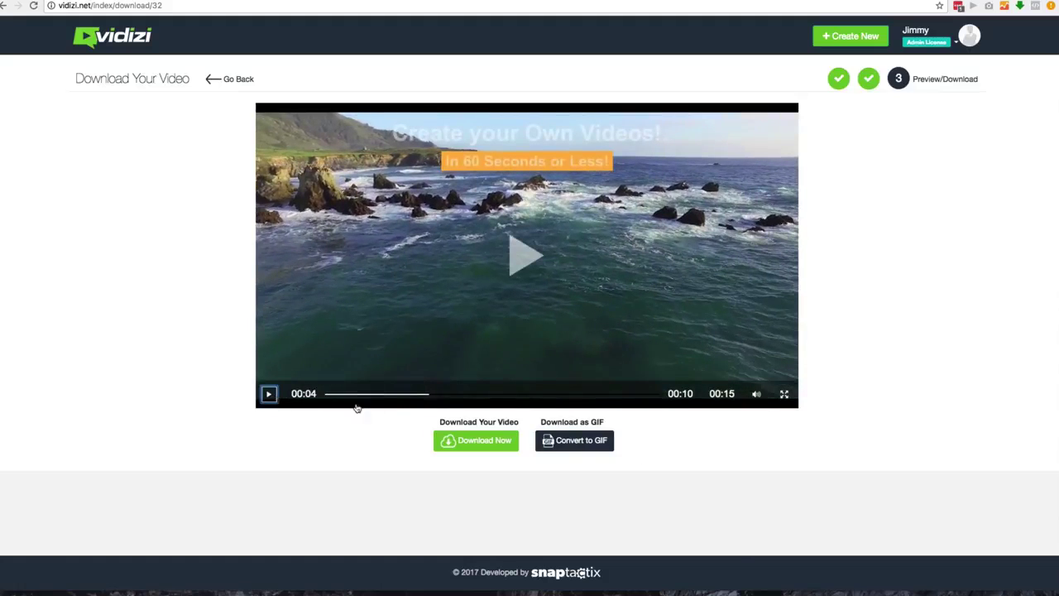
left_click(495, 442)
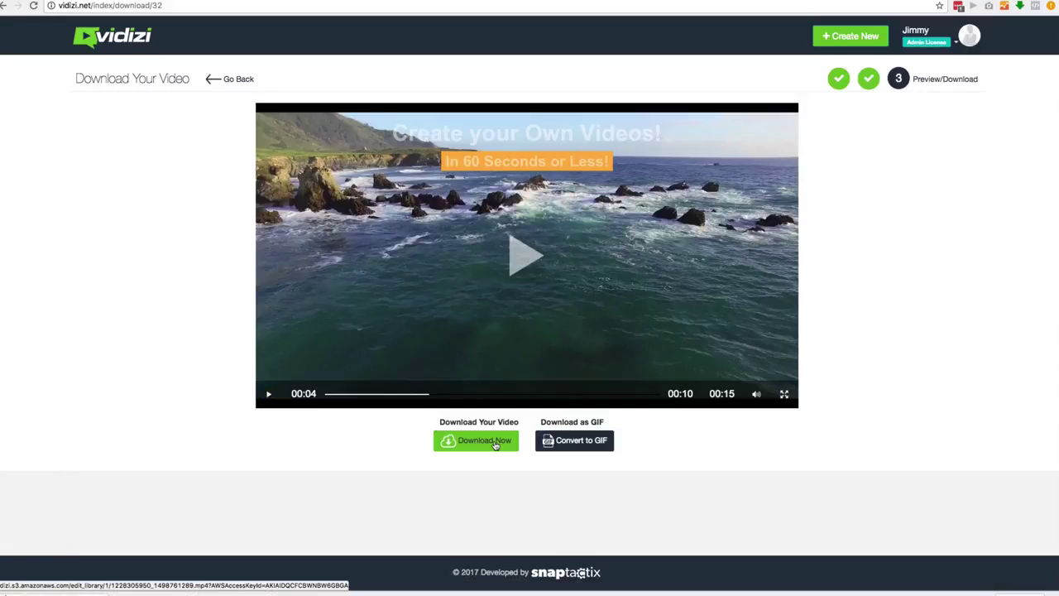